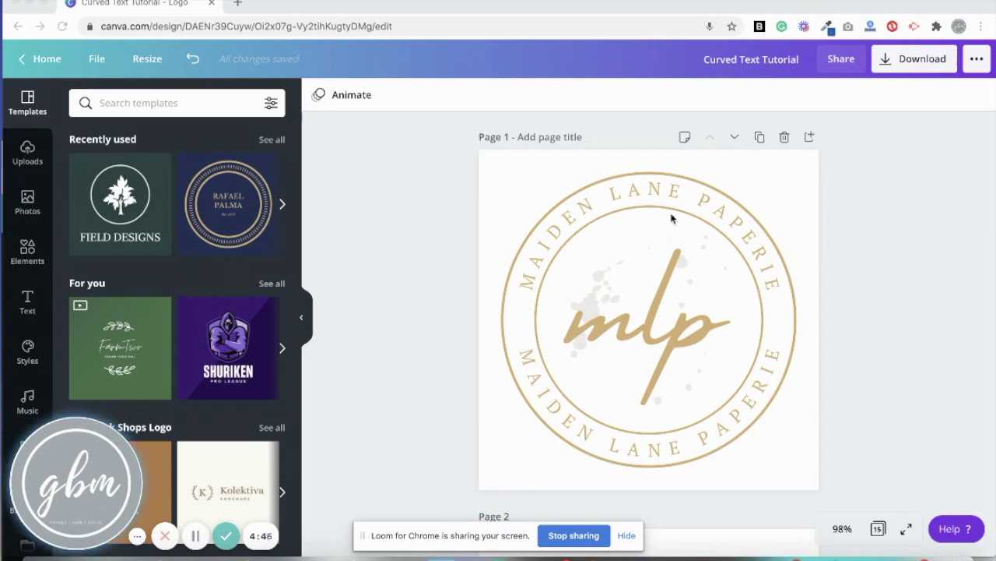
# - Look through the sample circular logos with curved text on pages 1 to 7 of the Curved Text Tutorial design
pyautogui.scroll(-5, 776, 316)
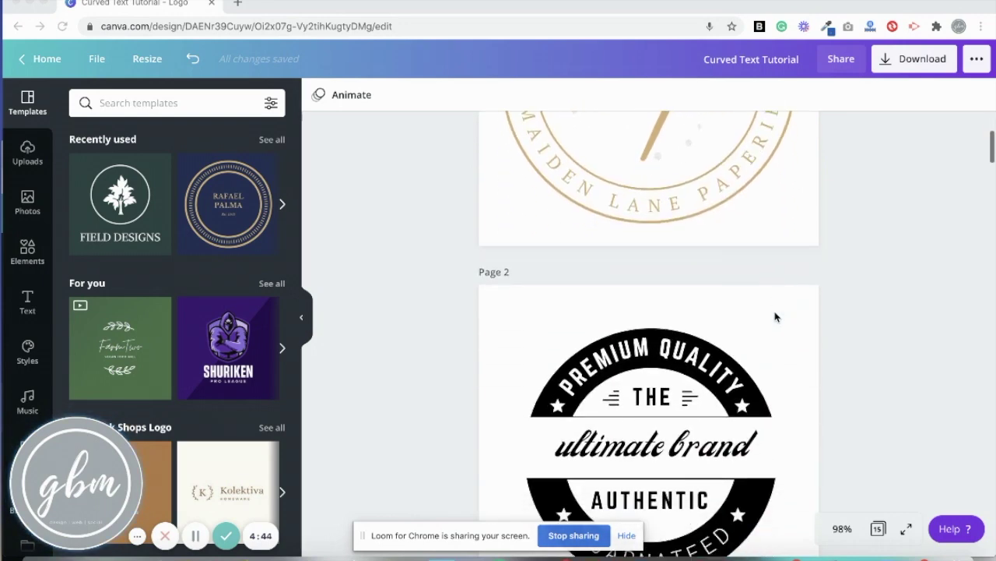
pyautogui.scroll(-6, 775, 317)
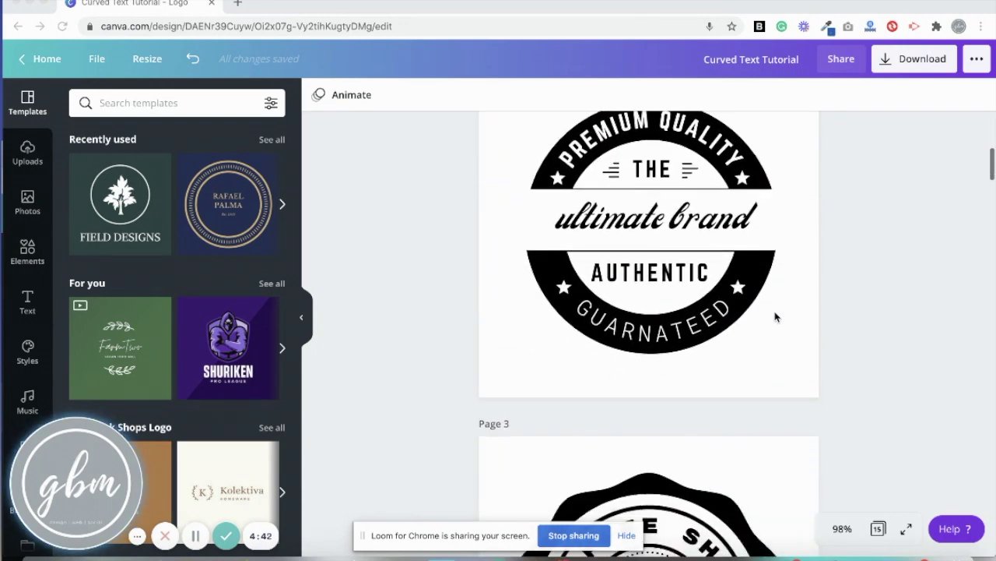
pyautogui.scroll(-6, 776, 316)
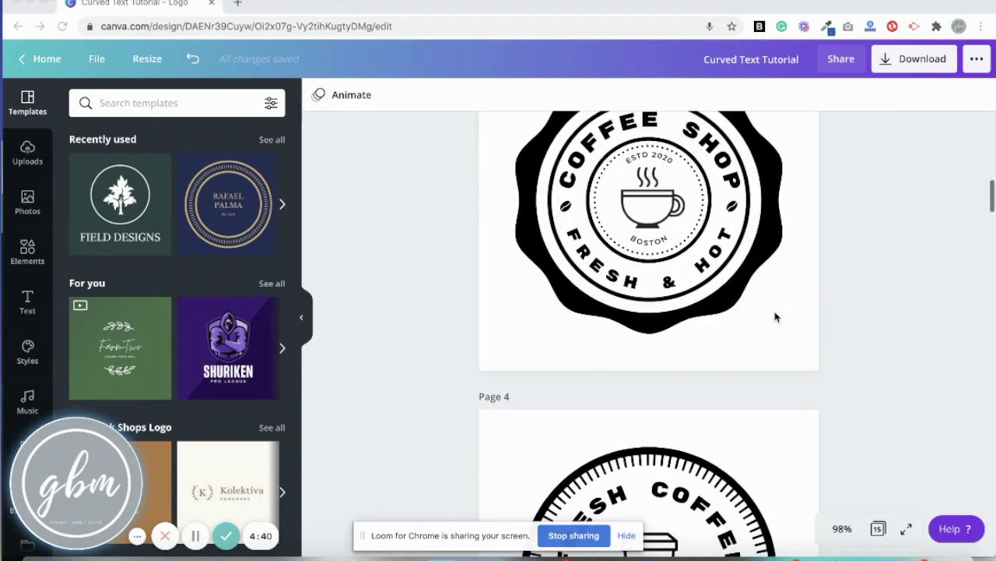
pyautogui.scroll(-6, 775, 317)
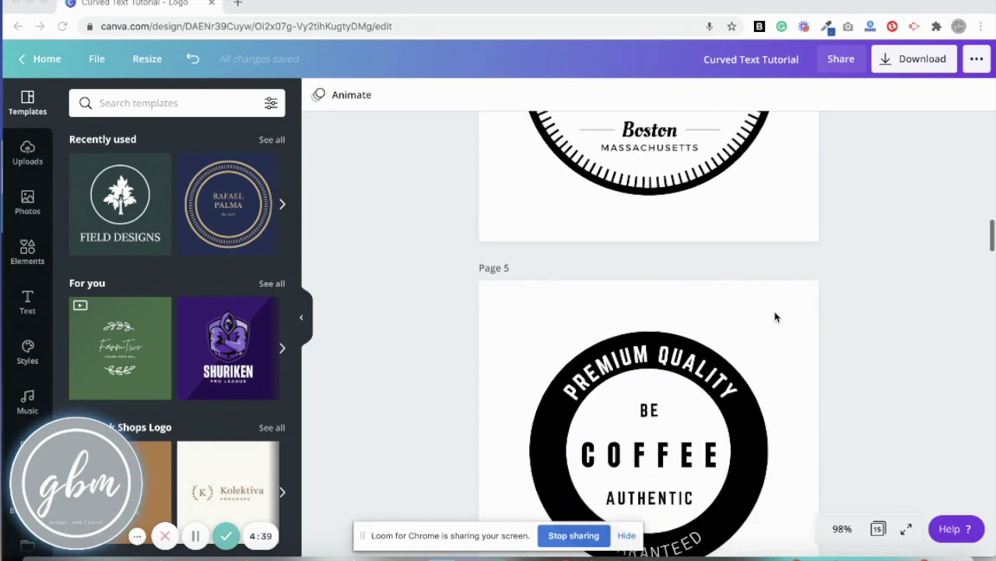
pyautogui.scroll(-6, 776, 317)
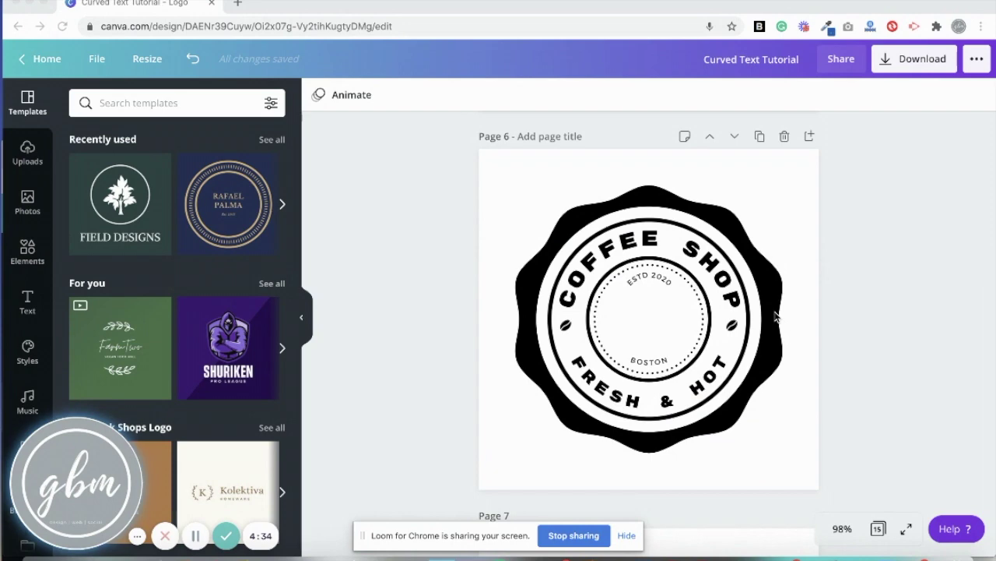
pyautogui.scroll(-5, 775, 317)
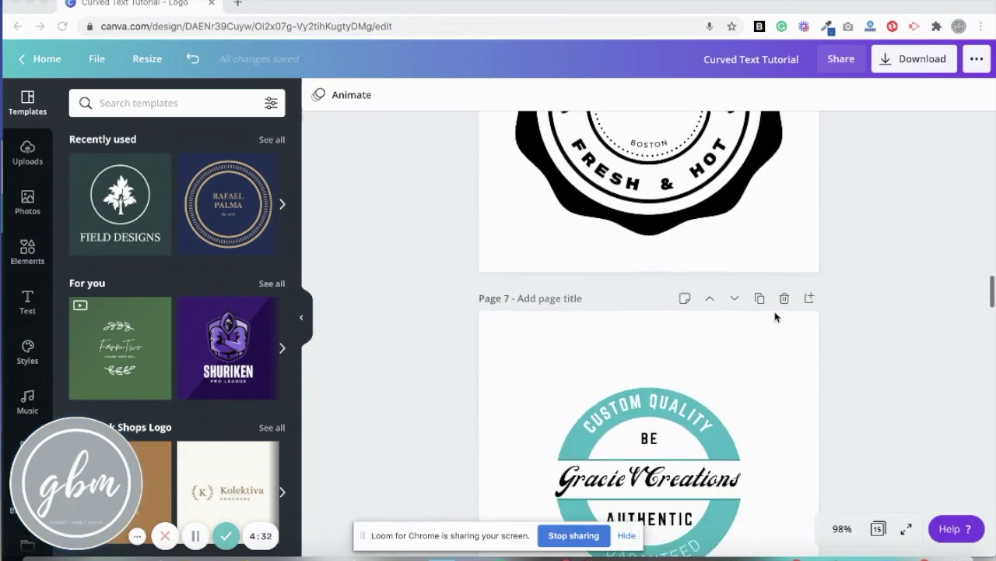
pyautogui.scroll(-1, 776, 317)
pyautogui.scroll(20, 775, 316)
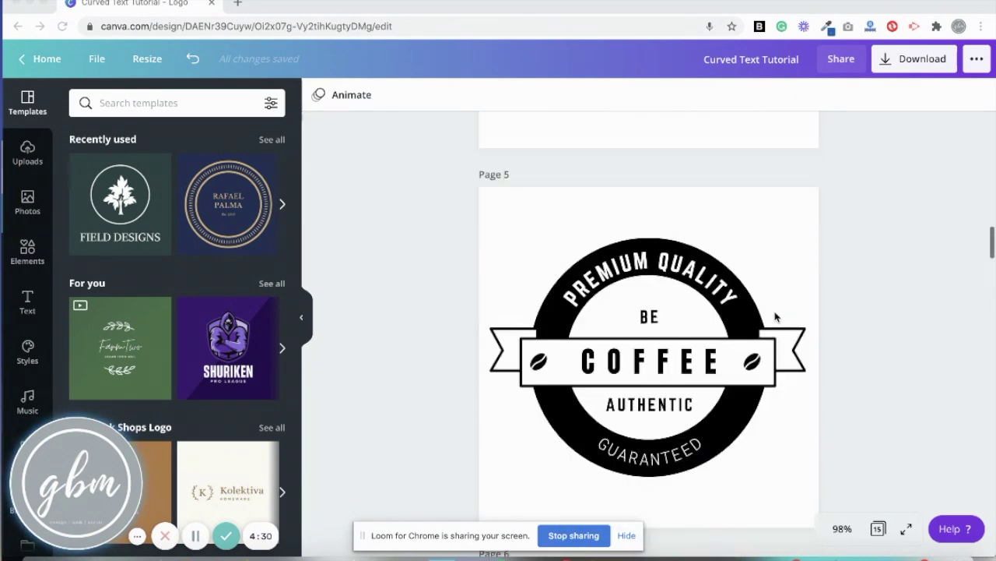
pyautogui.scroll(13, 776, 317)
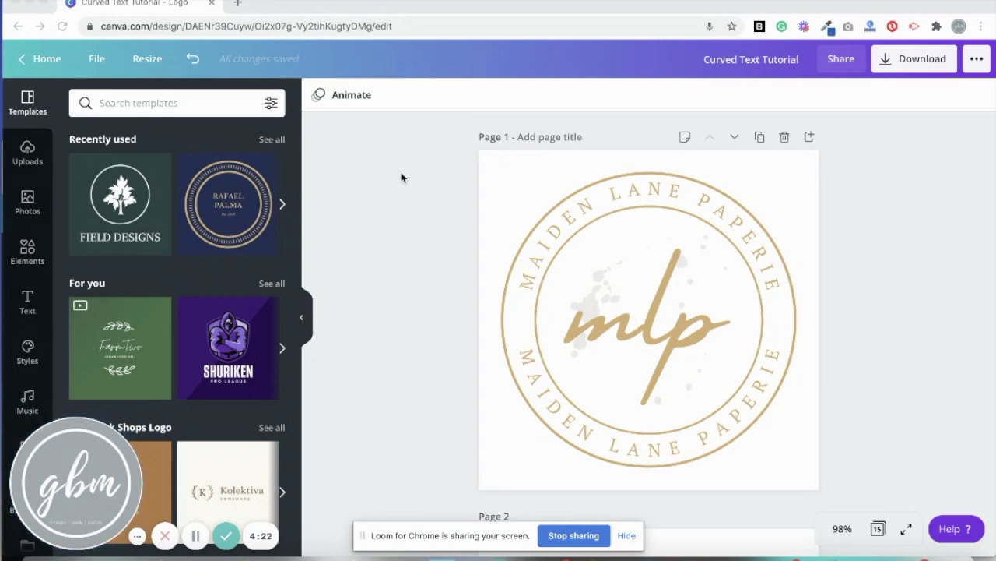
# - Create a new blank logo design
pyautogui.click(96, 59)
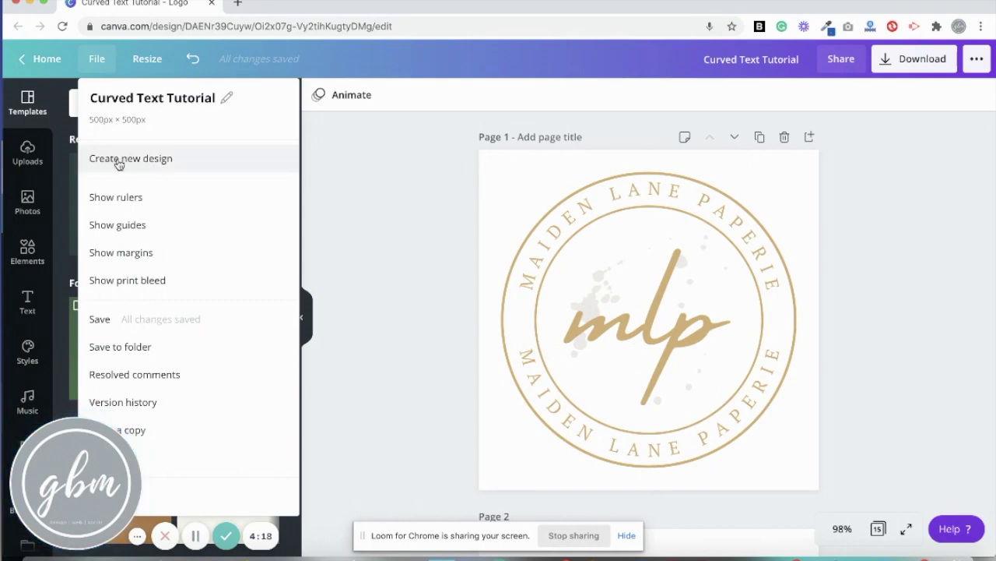
pyautogui.click(118, 160)
pyautogui.click(103, 131)
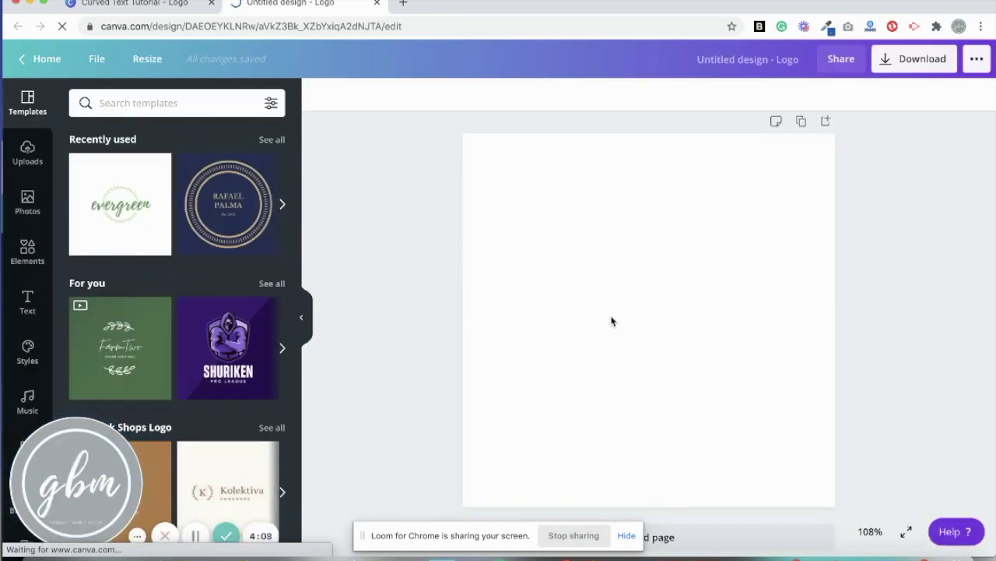
# - Search the design elements for "thin circle"
pyautogui.click(29, 254)
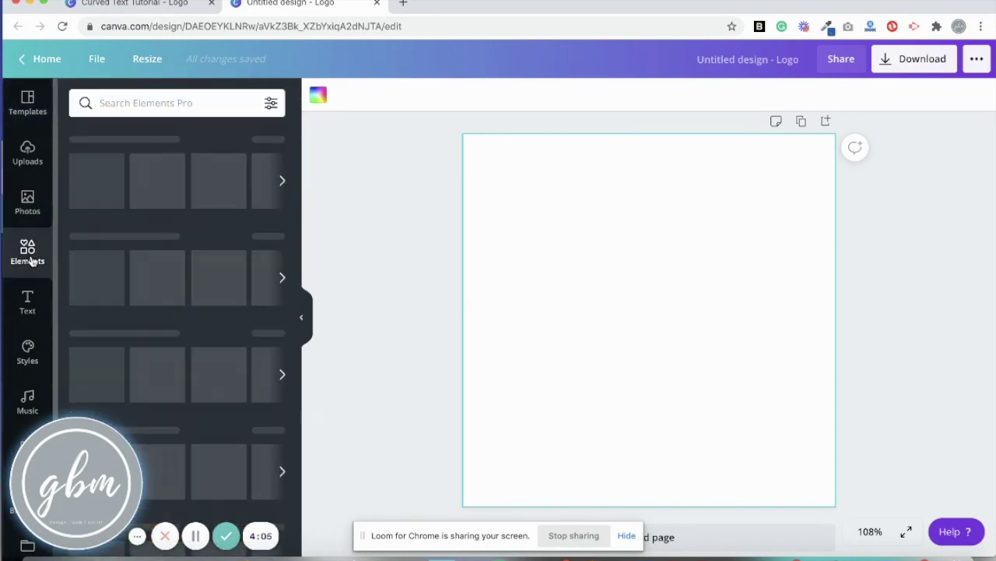
pyautogui.click(189, 106)
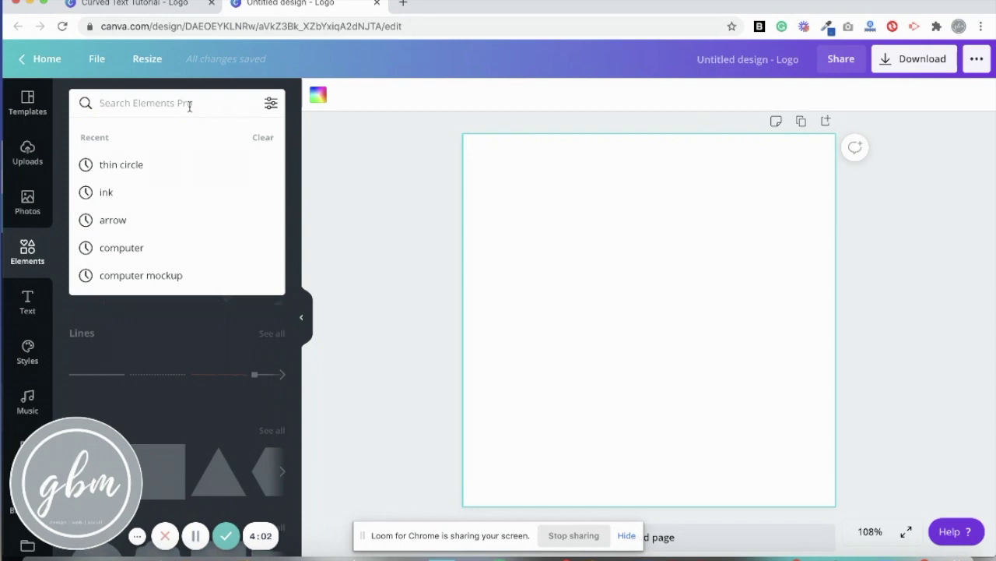
pyautogui.write('thin cicle')
pyautogui.press('Return')
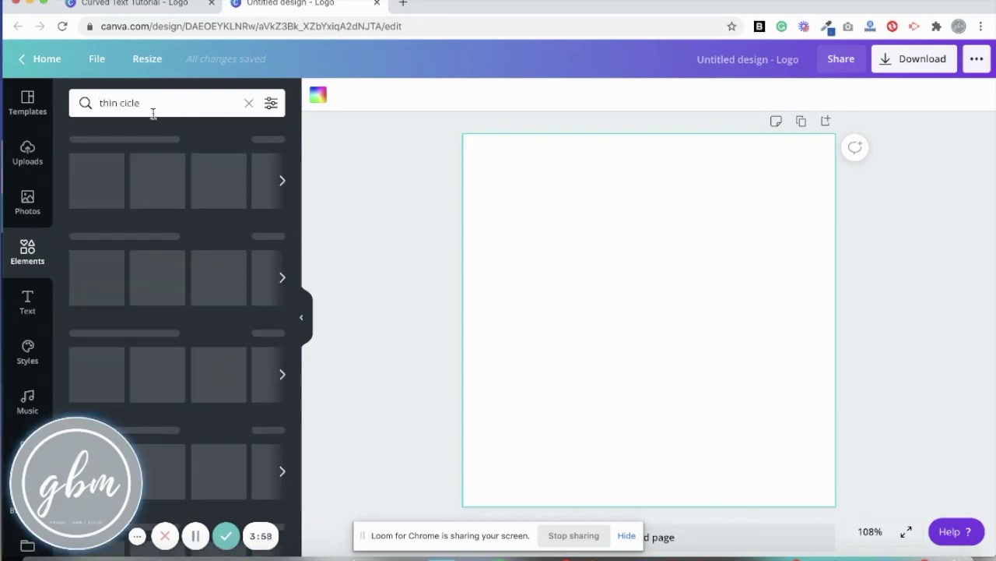
pyautogui.click(152, 104)
pyautogui.press('BackSpace')
pyautogui.press('BackSpace')
pyautogui.press('BackSpace')
pyautogui.press('BackSpace')
pyautogui.write('rc')
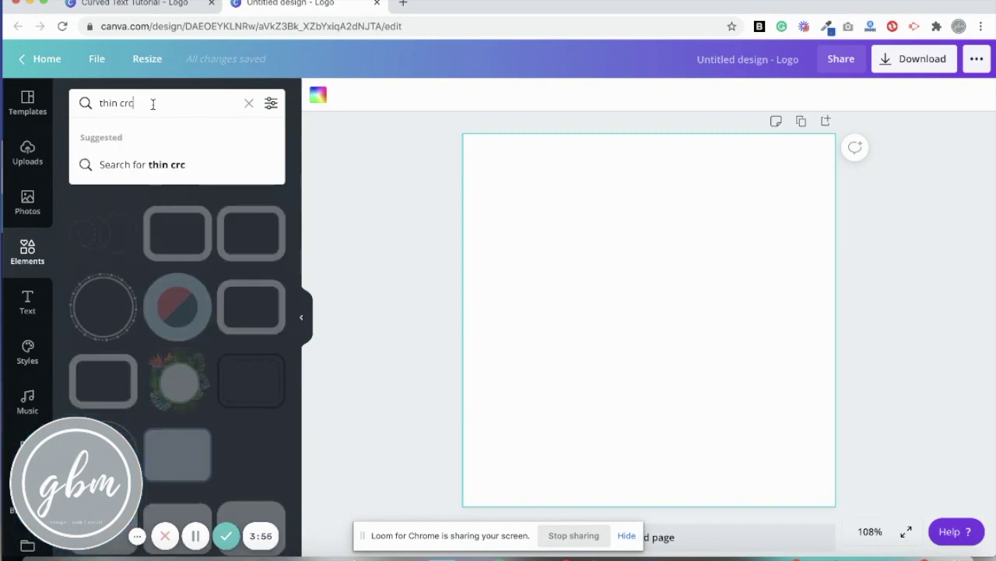
pyautogui.press('BackSpace')
pyautogui.write('ircle')
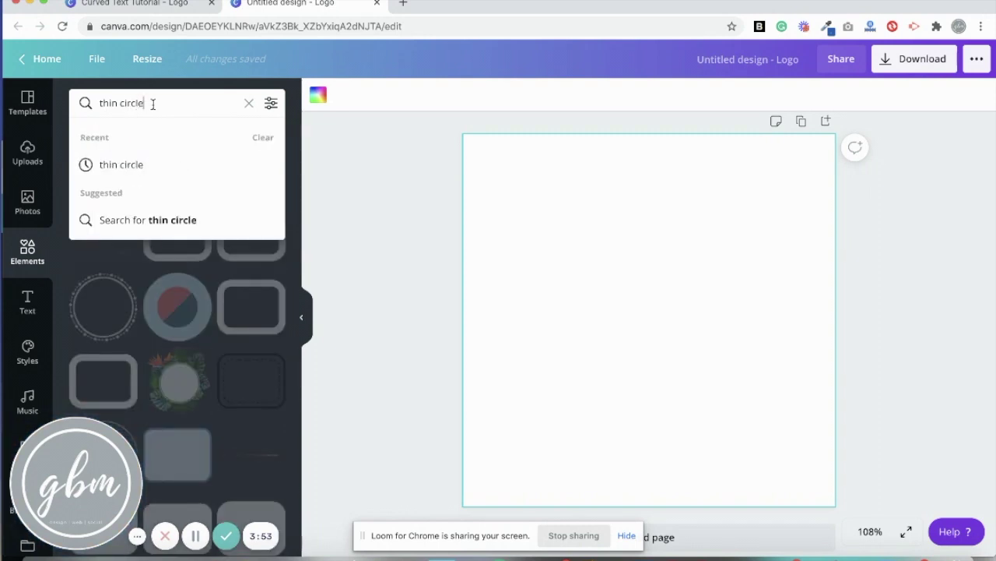
pyautogui.press('Return')
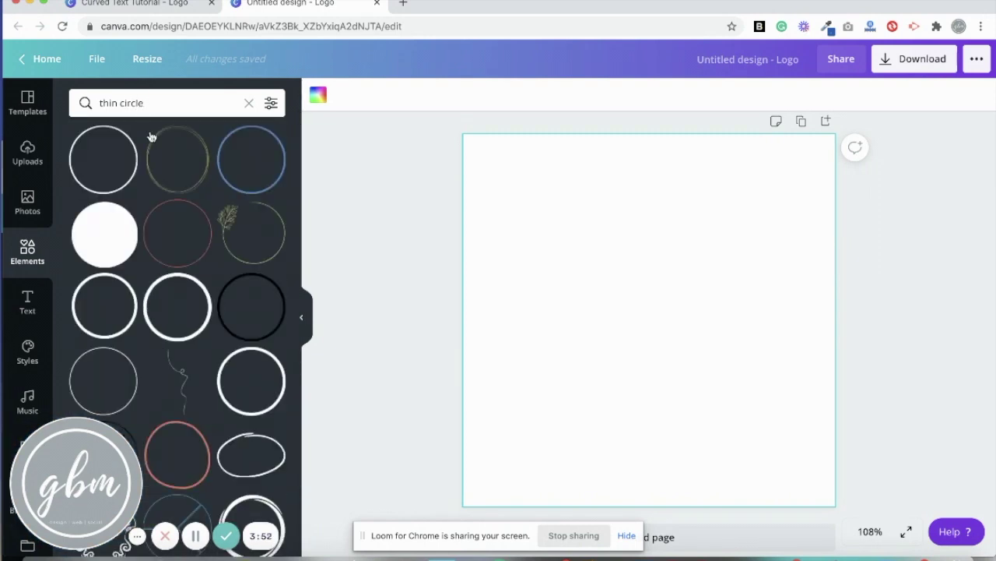
# - Add the free thin red circle outline and centre an enlarged duplicate of about 238 × 238 around it
pyautogui.click(165, 248)
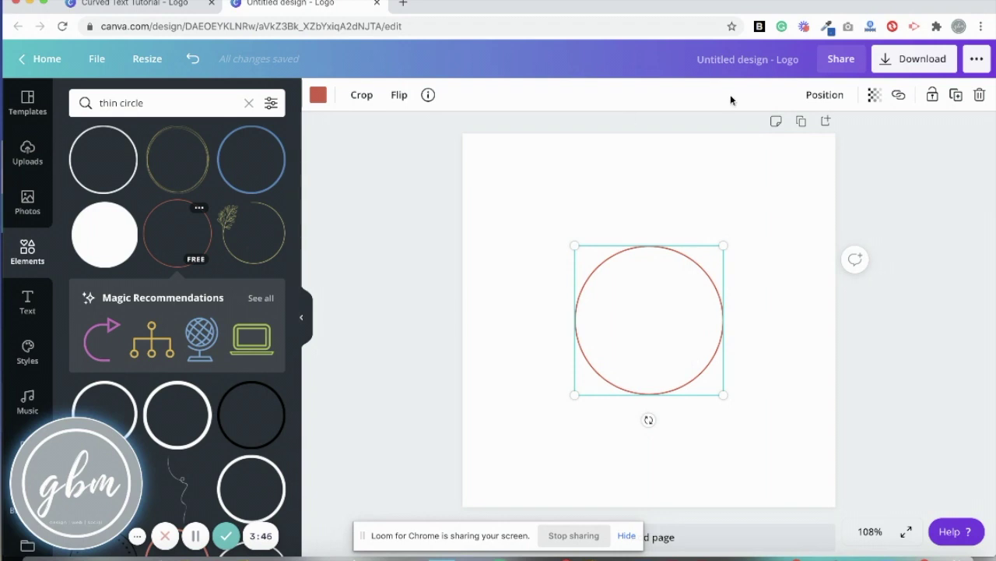
pyautogui.press('super+d')
pyautogui.moveTo(672, 318); pyautogui.dragTo(655, 299)
pyautogui.moveTo(723, 247); pyautogui.dragTo(741, 227)
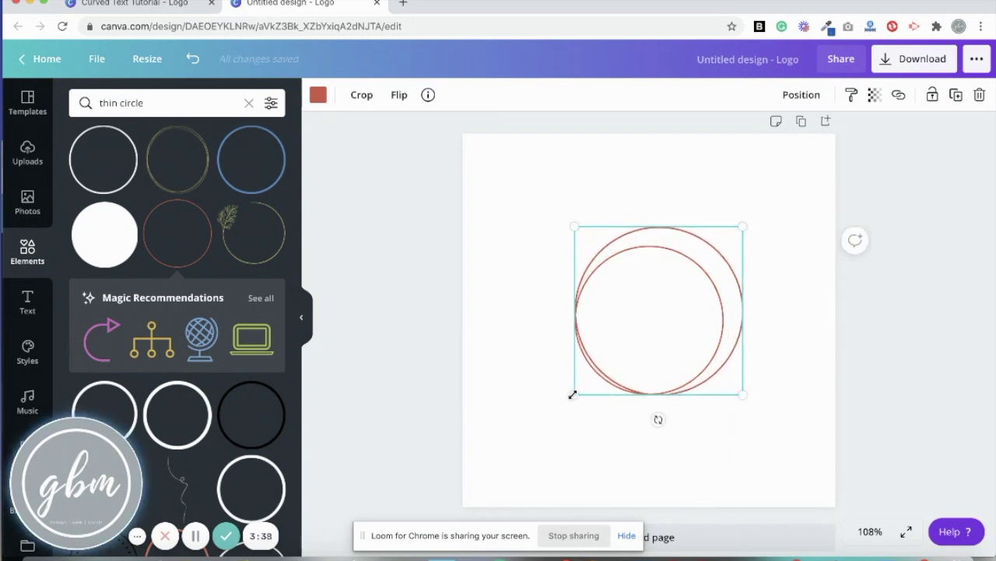
pyautogui.moveTo(669, 309); pyautogui.dragTo(662, 319)
pyautogui.moveTo(735, 233); pyautogui.dragTo(741, 227)
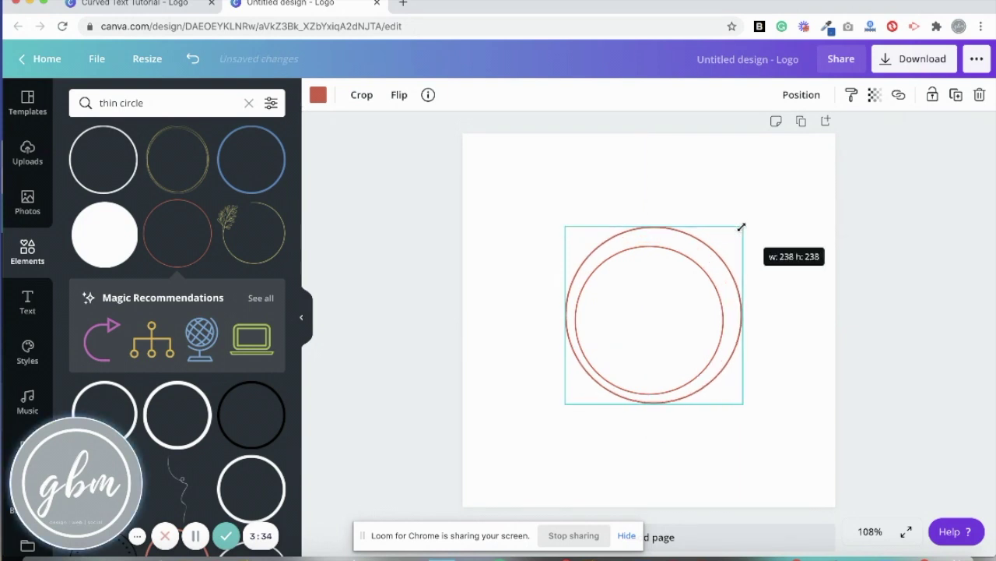
pyautogui.moveTo(663, 310); pyautogui.dragTo(647, 315)
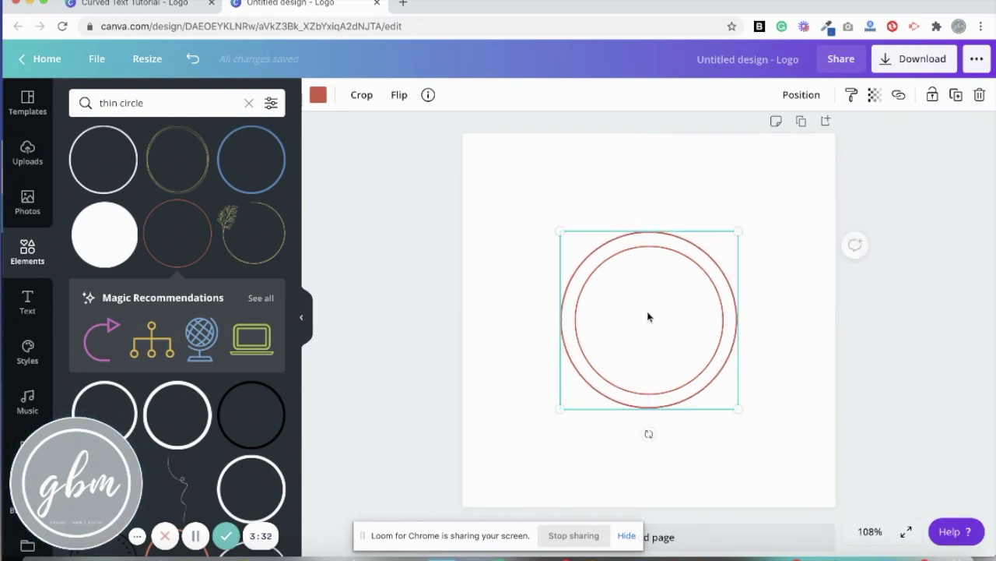
# - Group the two concentric circles, enlarge the group to fill most of the page and centre it
pyautogui.click(758, 303)
pyautogui.press('super+a')
pyautogui.click(772, 95)
pyautogui.moveTo(738, 232); pyautogui.dragTo(835, 123)
pyautogui.moveTo(711, 251); pyautogui.dragTo(660, 297)
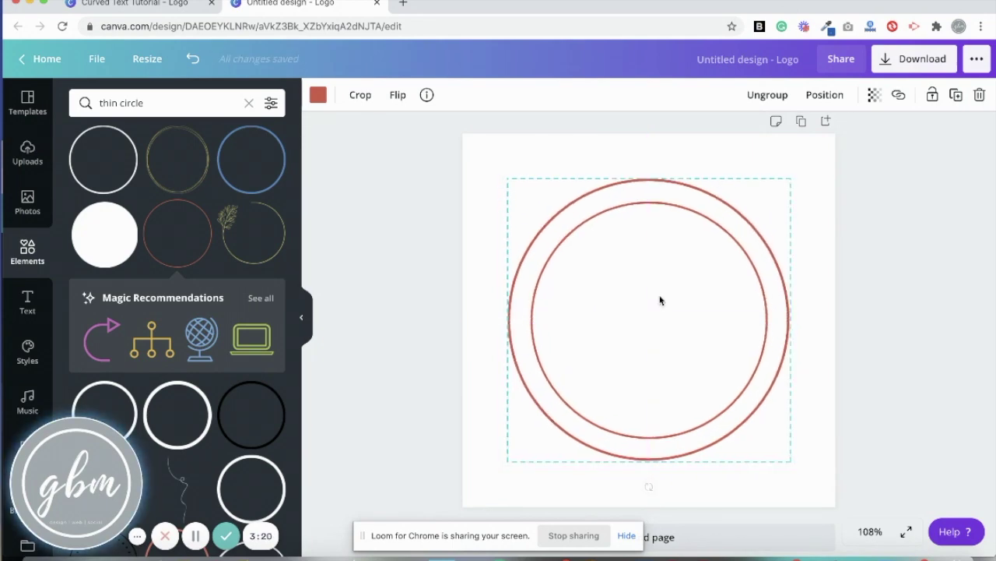
pyautogui.click(818, 372)
# - Set the outer circle's colour to #DAB072
pyautogui.click(678, 356)
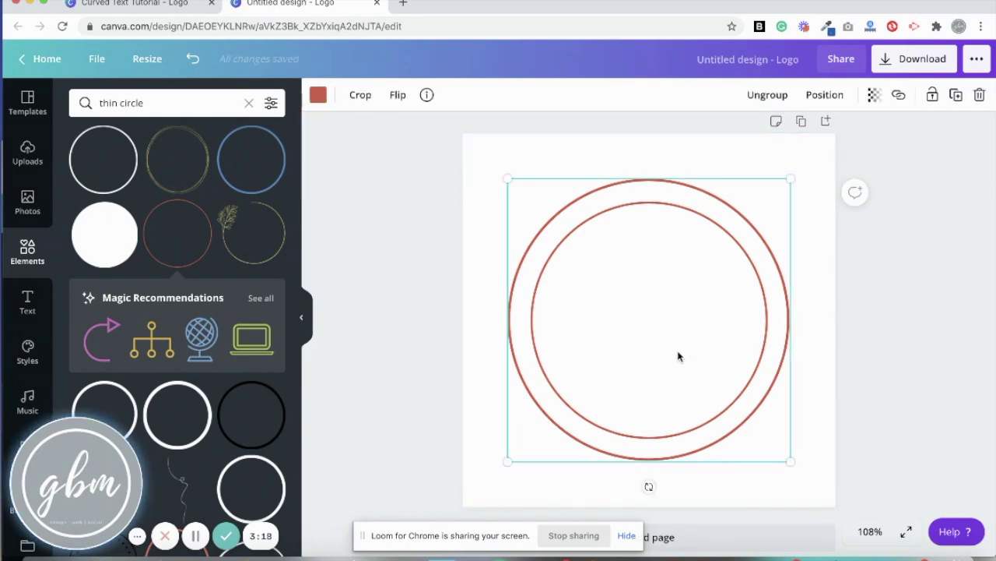
pyautogui.click(319, 95)
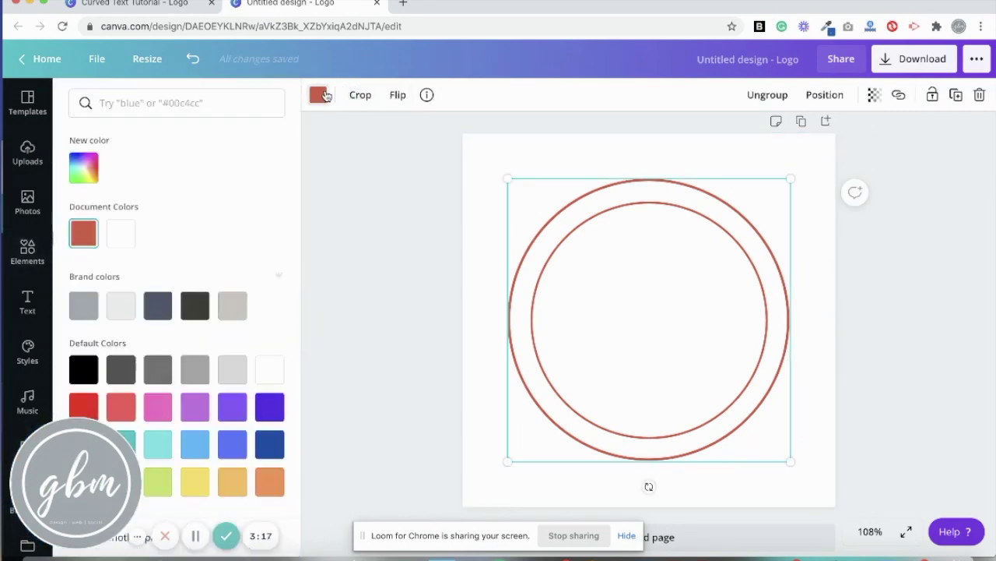
pyautogui.click(84, 170)
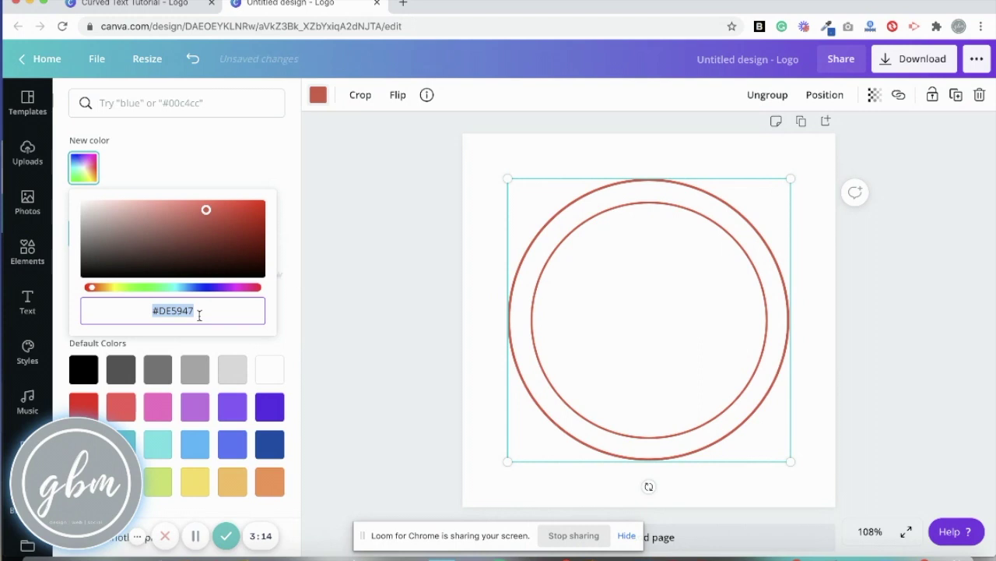
pyautogui.write('#DAB')
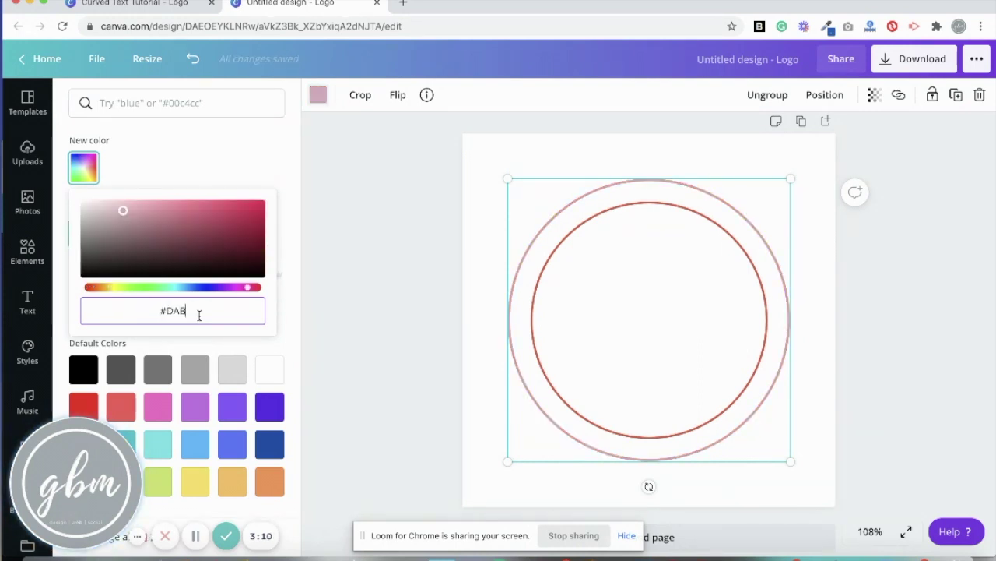
pyautogui.write('072')
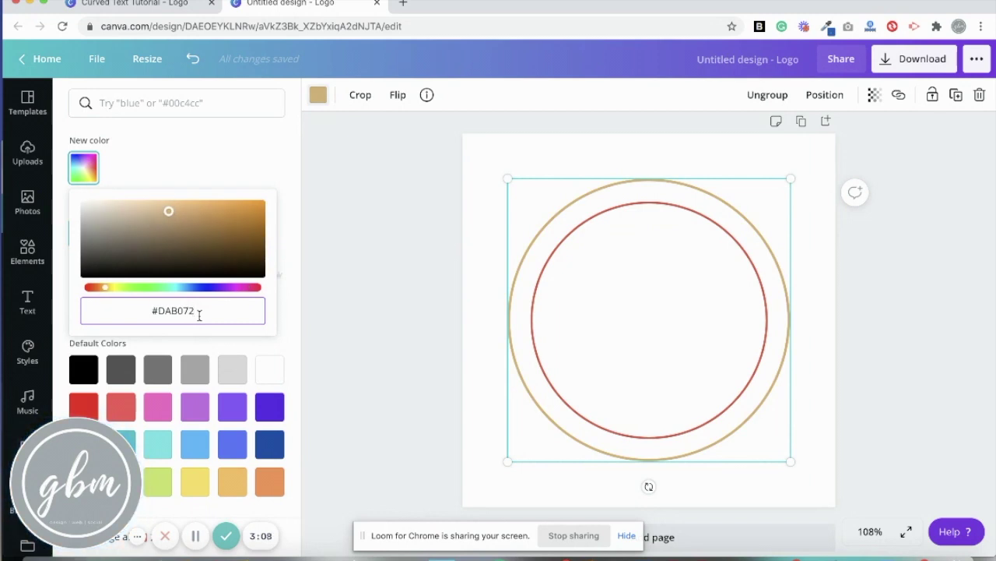
pyautogui.press('Return')
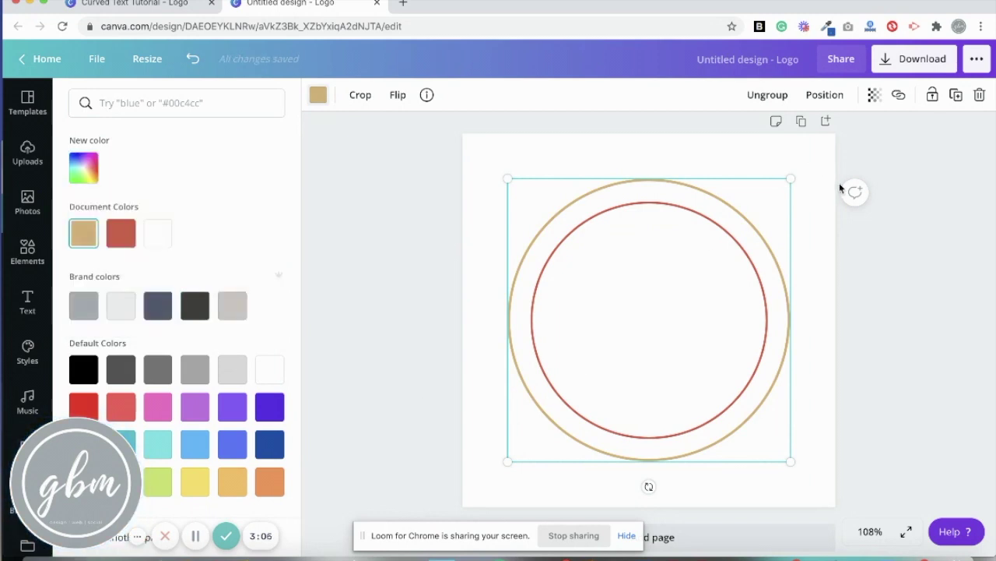
pyautogui.press('Escape')
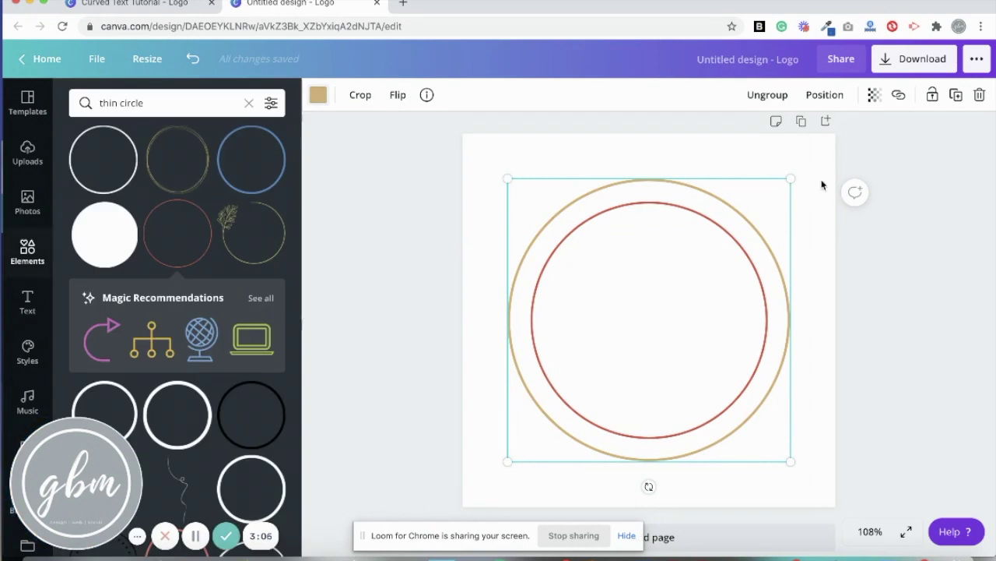
# - Ungroup the circles and send the outer circle backward behind the inner one
pyautogui.click(768, 95)
pyautogui.click(641, 249)
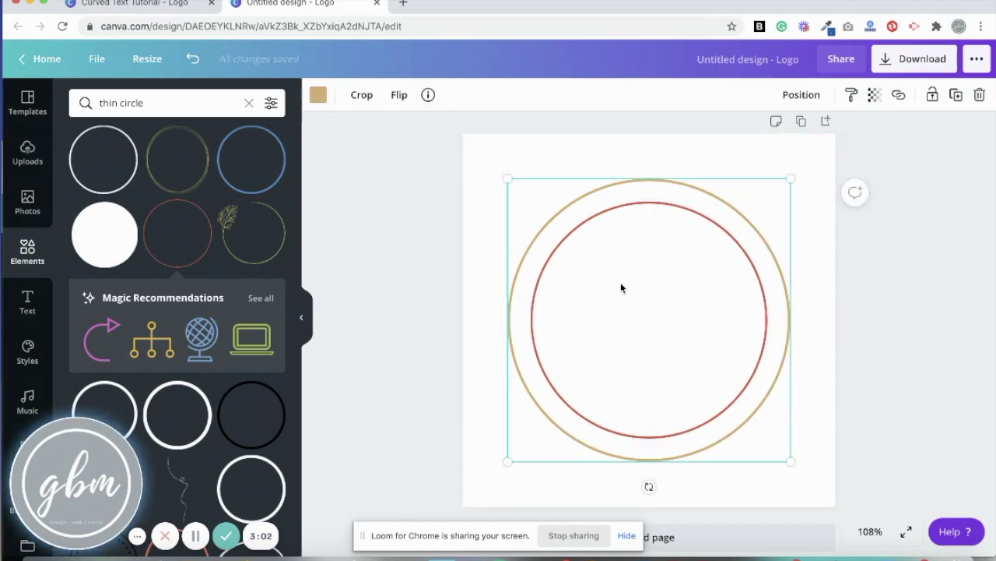
pyautogui.click(800, 95)
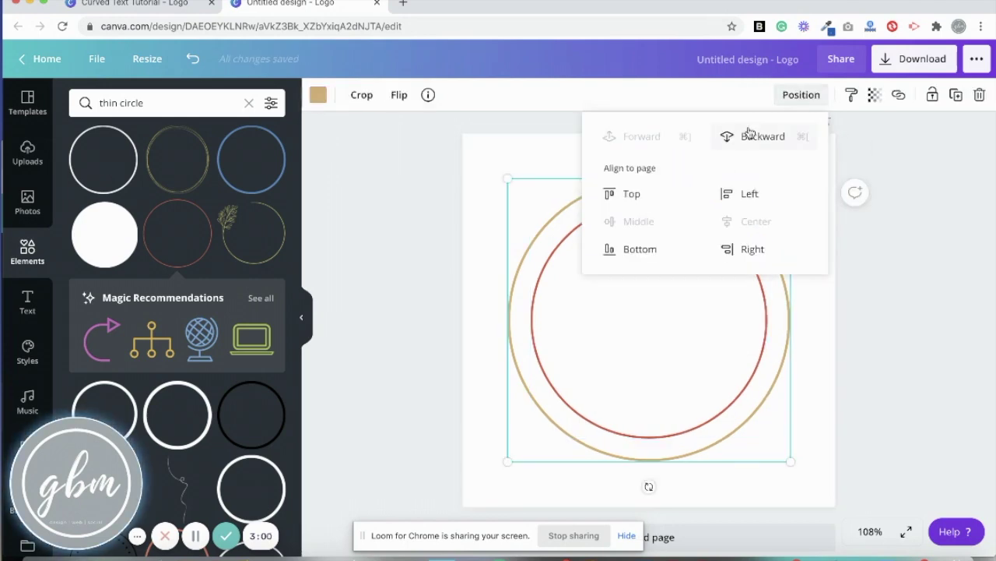
pyautogui.click(749, 134)
# - Recolour the inner red circle with the gold document colour used on the outer circle
pyautogui.click(606, 373)
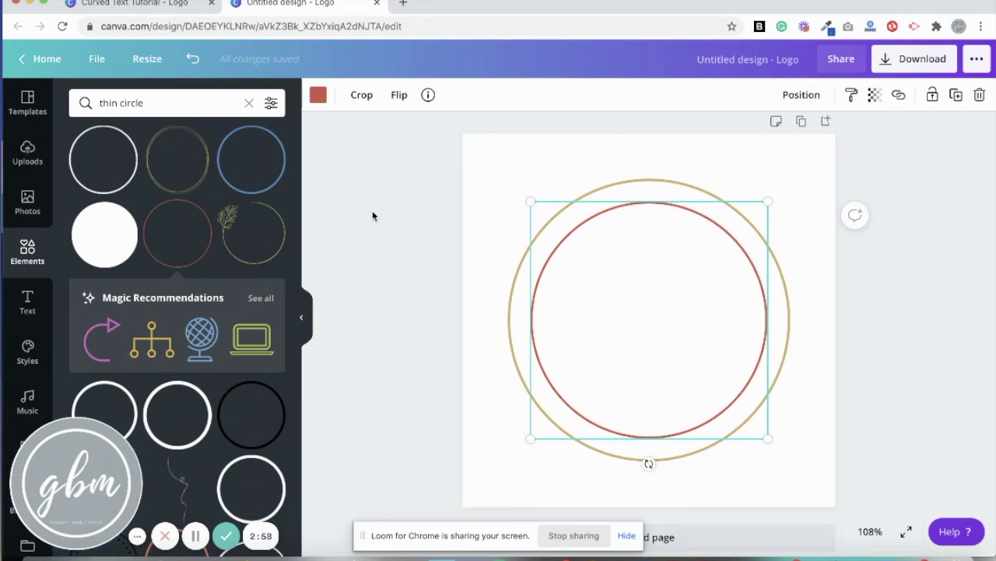
pyautogui.click(318, 95)
pyautogui.click(83, 233)
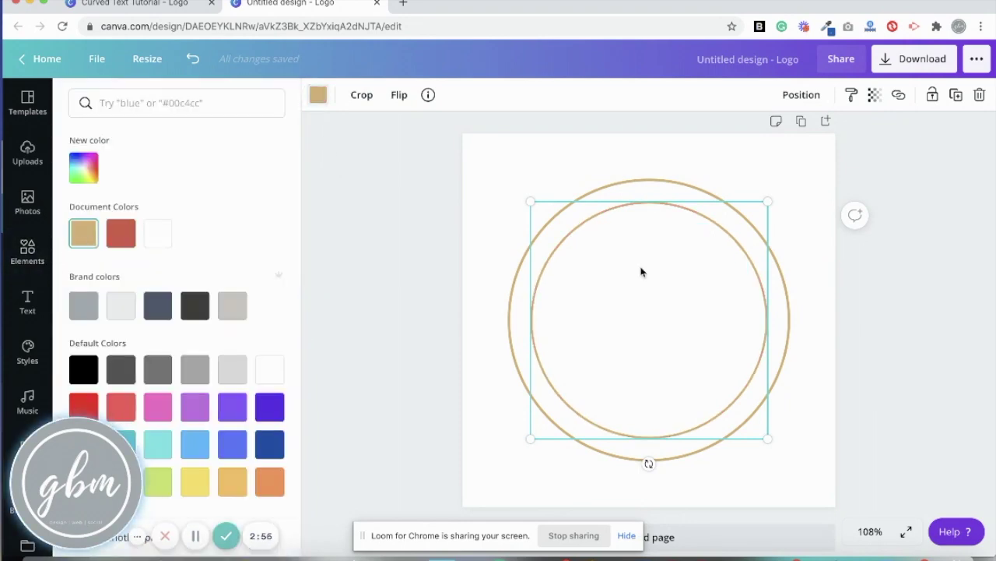
pyautogui.click(767, 179)
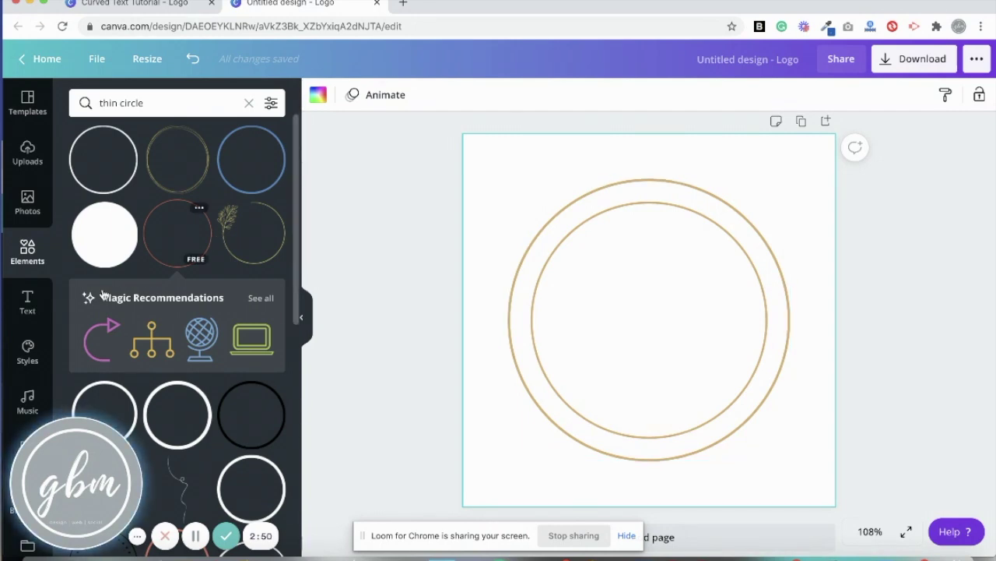
# - Add a subheading text box reading "MAIDEN LANE PAPERIE"
pyautogui.click(28, 304)
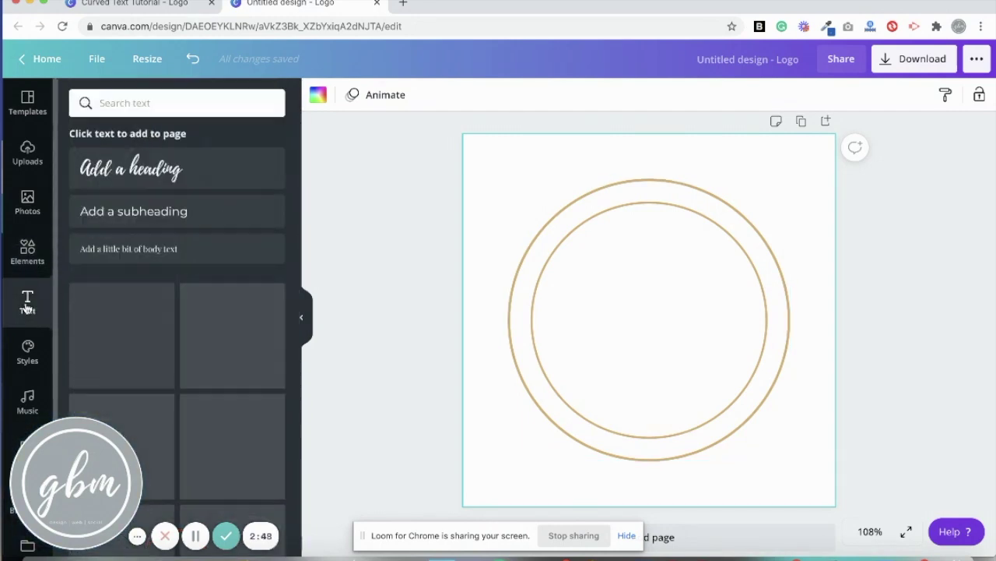
pyautogui.click(152, 215)
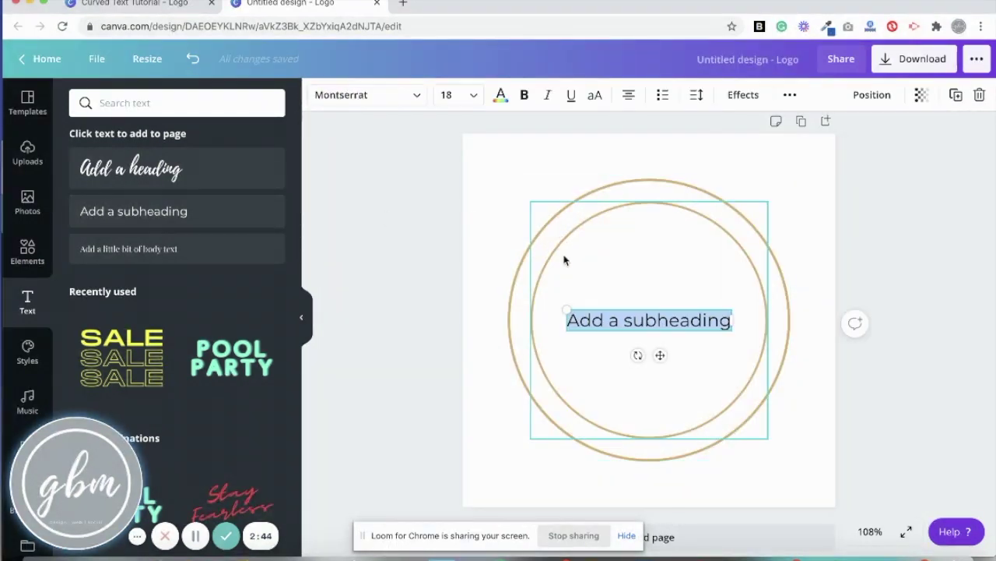
pyautogui.write('MAIDEN LANE PAPERIE')
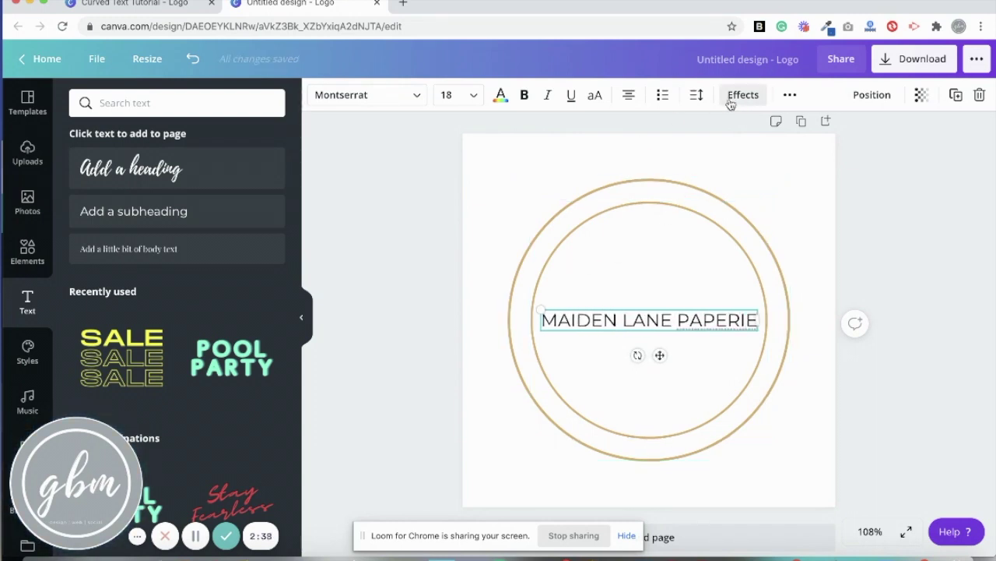
# - Set the MAIDEN LANE PAPERIE text to the PT Serif font at size 16
pyautogui.click(382, 96)
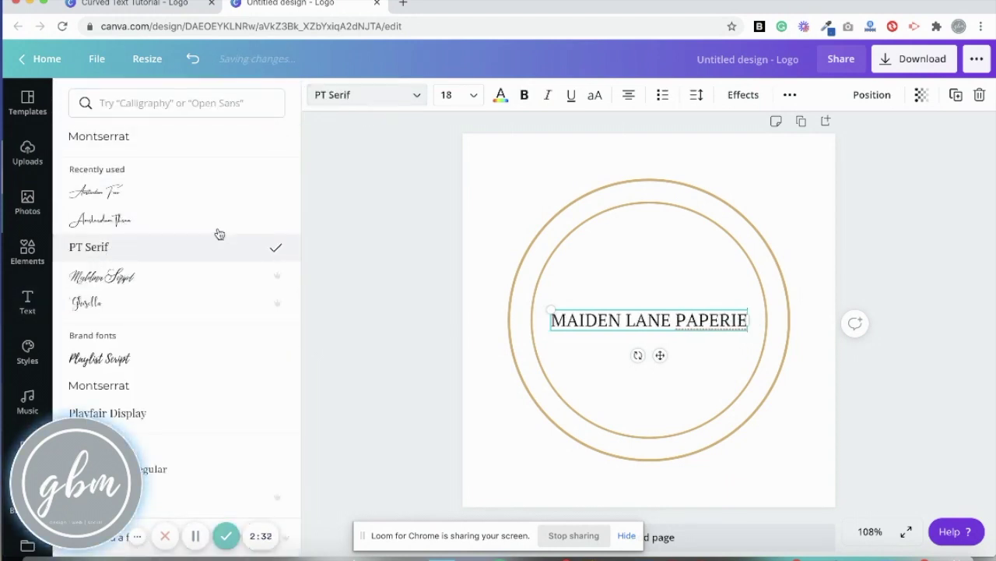
pyautogui.click(472, 97)
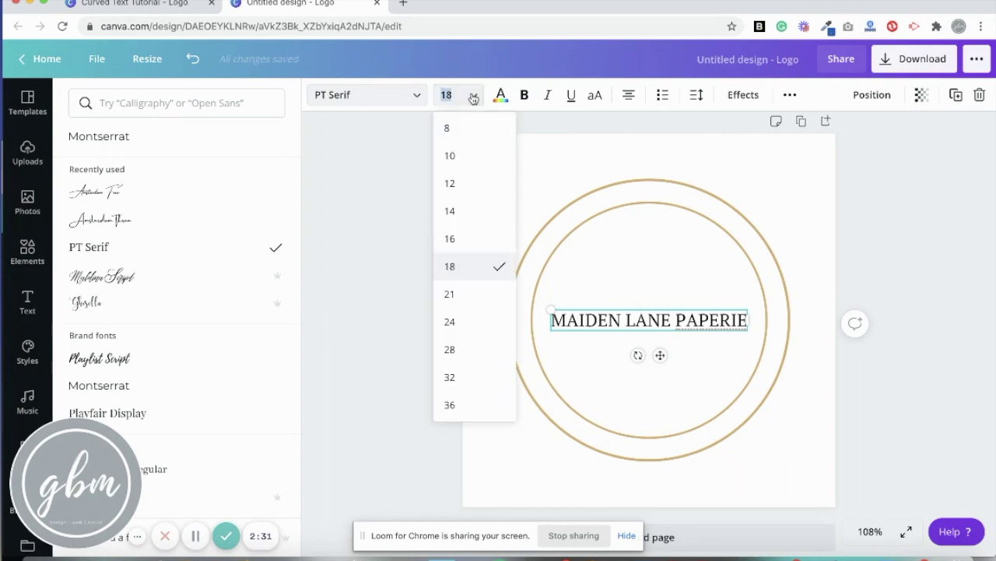
pyautogui.click(456, 241)
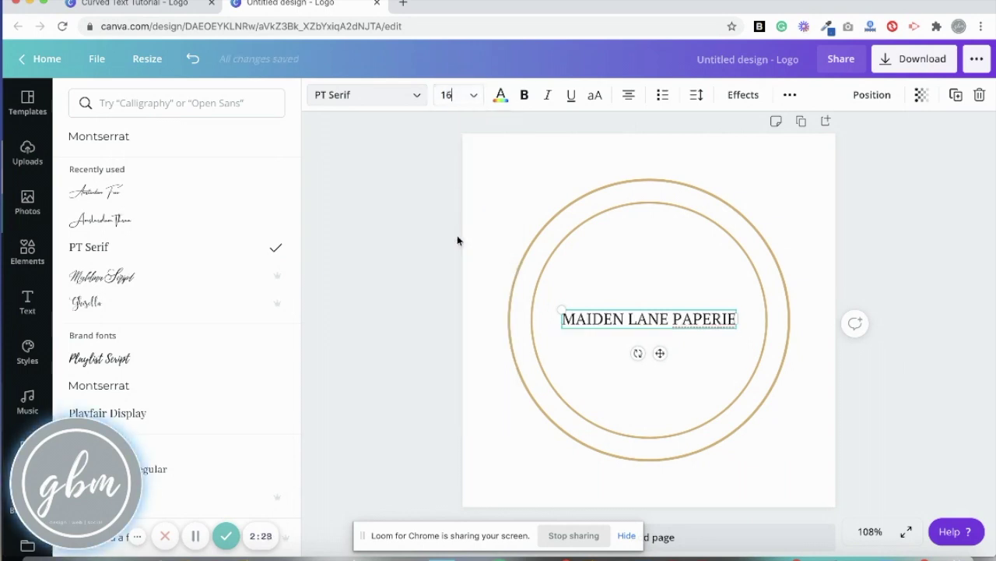
# - Set the letter spacing of the MAIDEN LANE PAPERIE text to 275
pyautogui.click(730, 95)
pyautogui.click(696, 97)
pyautogui.moveTo(787, 139); pyautogui.dragTo(808, 137)
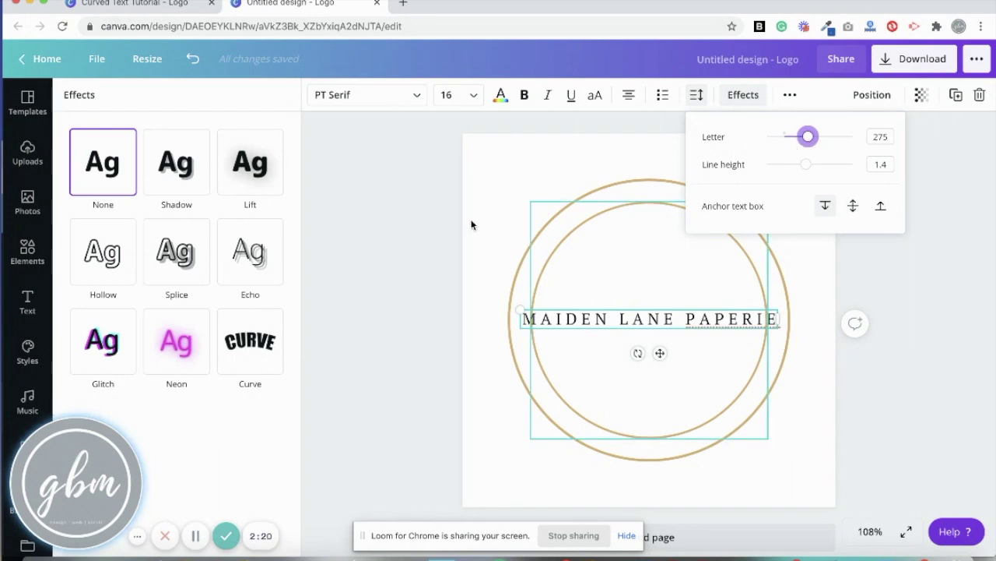
# - Apply the Curve text effect to the MAIDEN LANE PAPERIE text
pyautogui.click(731, 96)
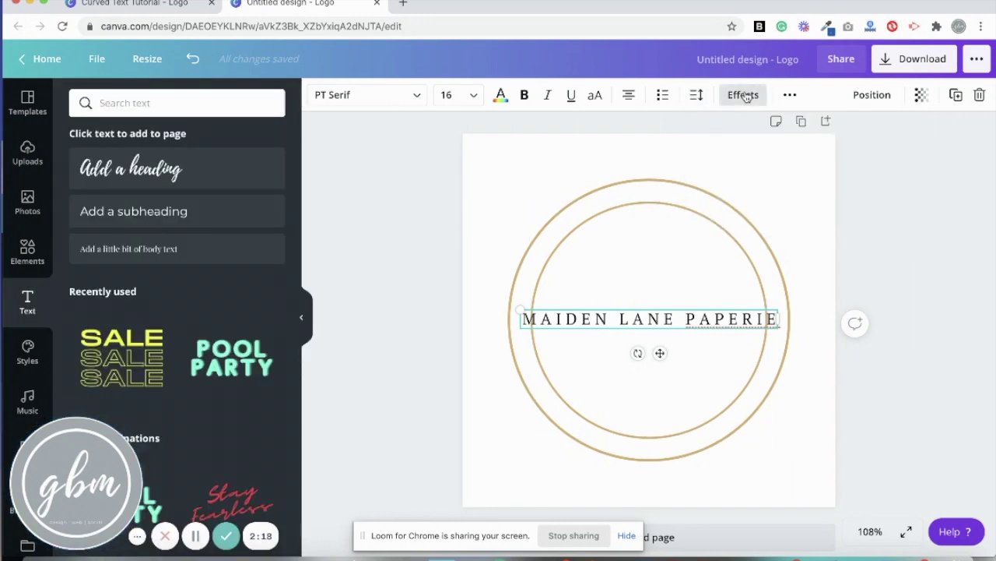
pyautogui.click(744, 95)
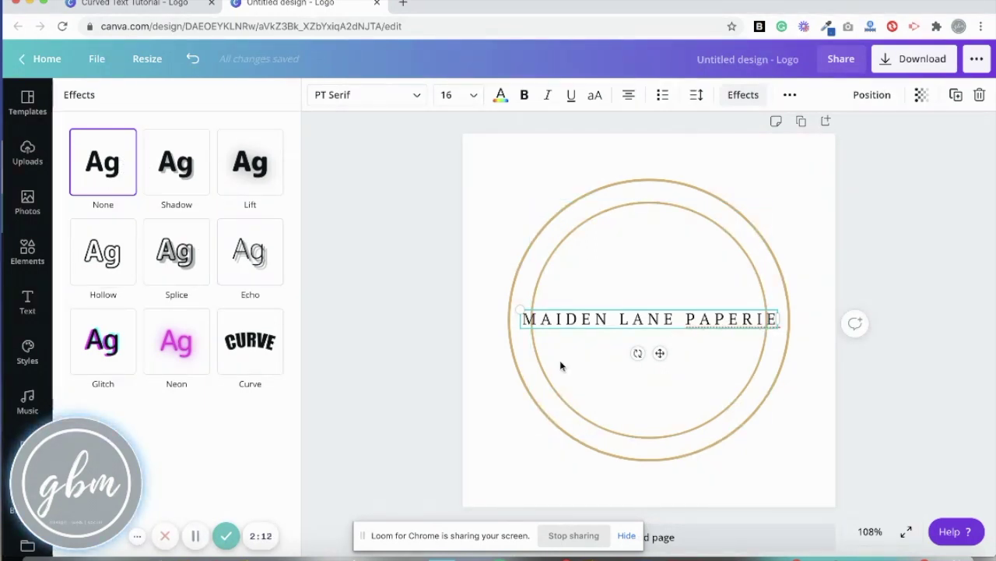
pyautogui.click(252, 360)
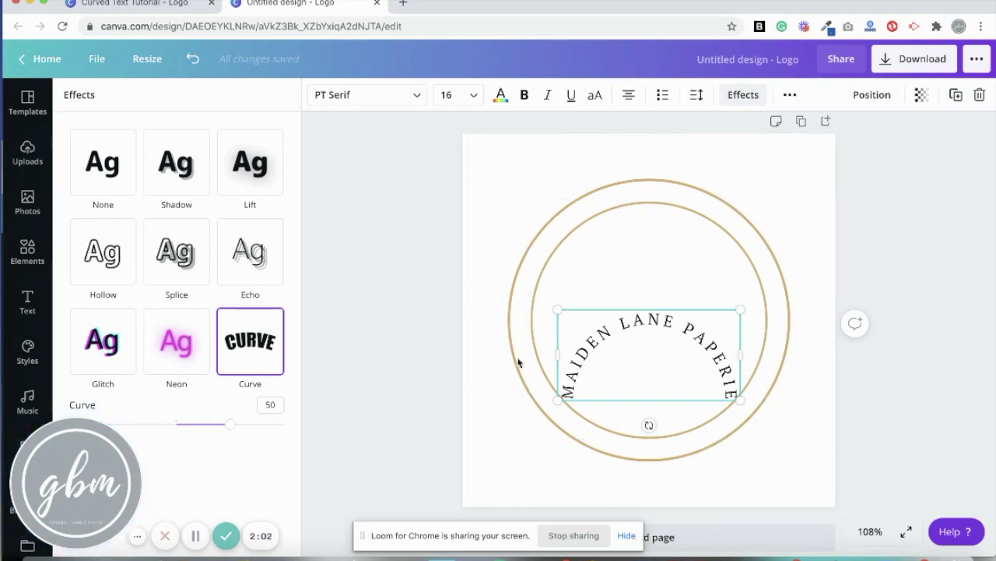
# - Move the curved text up between the two rings and set its curve to 33 so it follows them
pyautogui.moveTo(230, 427)
pyautogui.mouseDown()
pyautogui.moveTo(240, 426)
pyautogui.moveTo(211, 426)
pyautogui.moveTo(221, 425)
pyautogui.mouseUp()
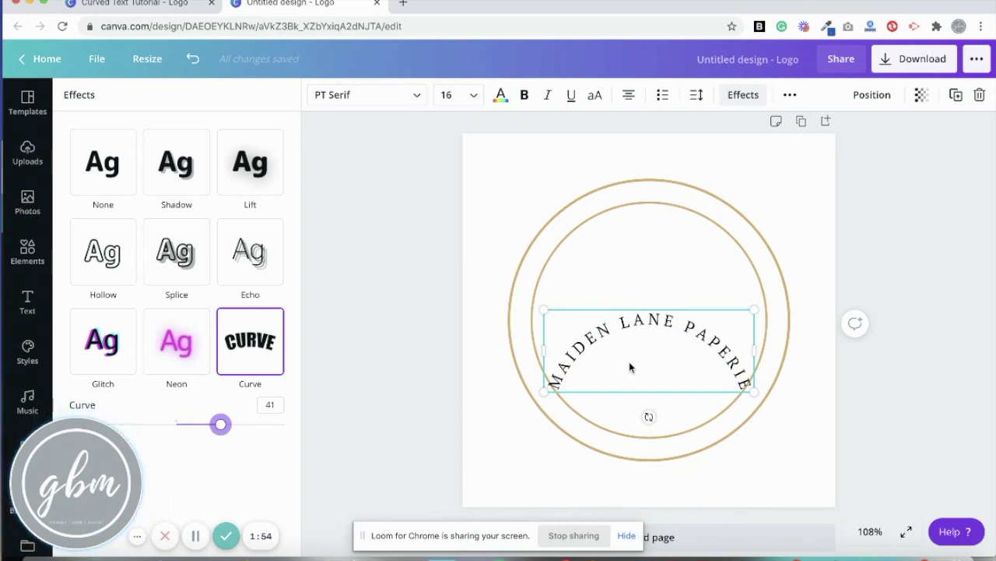
pyautogui.moveTo(629, 321); pyautogui.dragTo(634, 233)
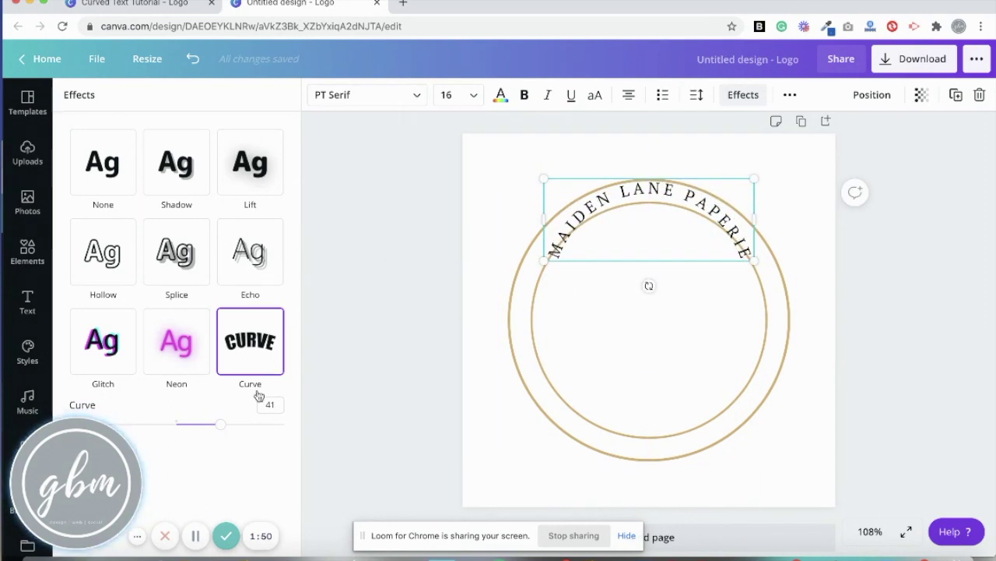
pyautogui.moveTo(221, 425); pyautogui.dragTo(211, 425)
pyautogui.moveTo(669, 234); pyautogui.dragTo(671, 239)
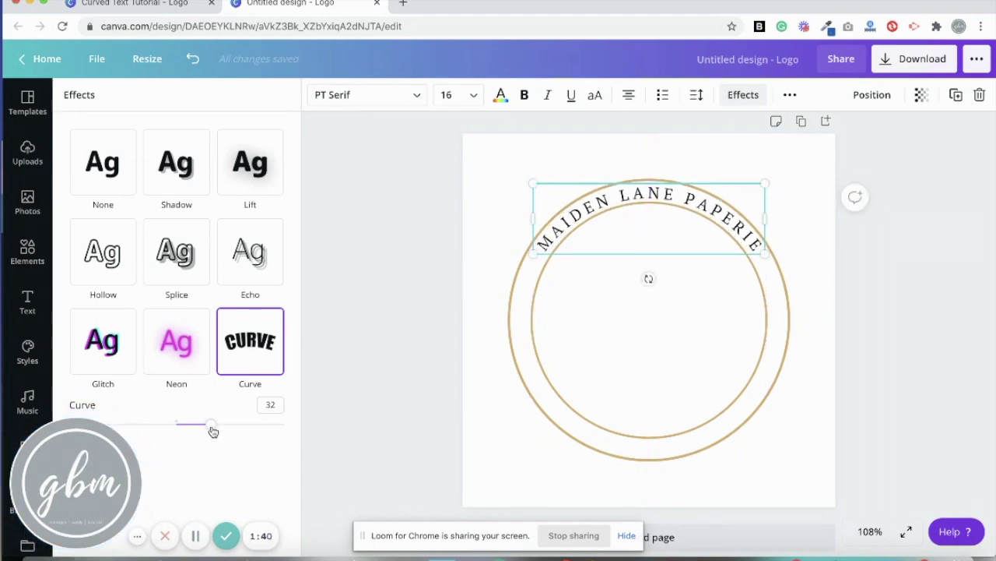
pyautogui.moveTo(211, 431); pyautogui.dragTo(213, 432)
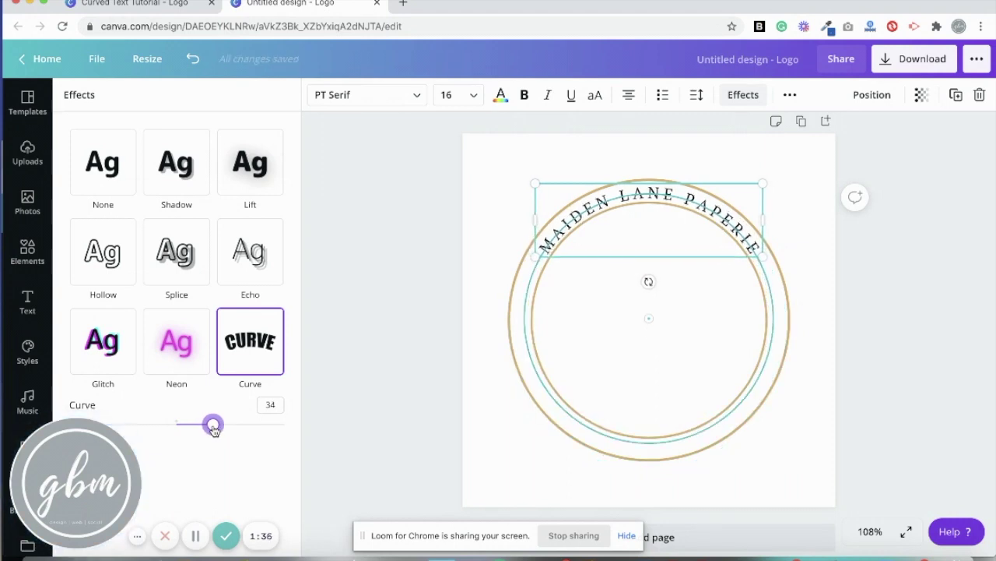
pyautogui.moveTo(214, 430); pyautogui.dragTo(213, 431)
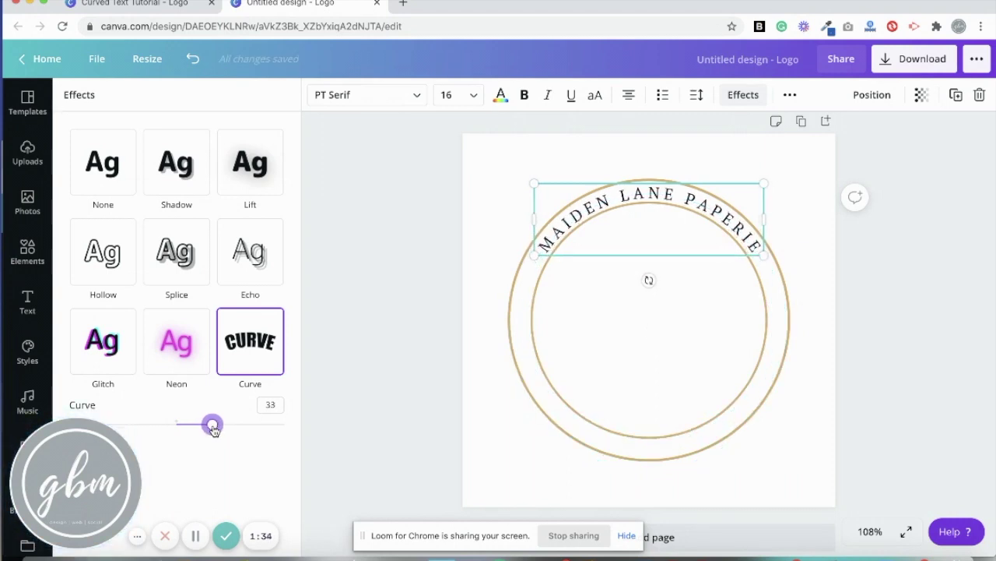
pyautogui.click(708, 424)
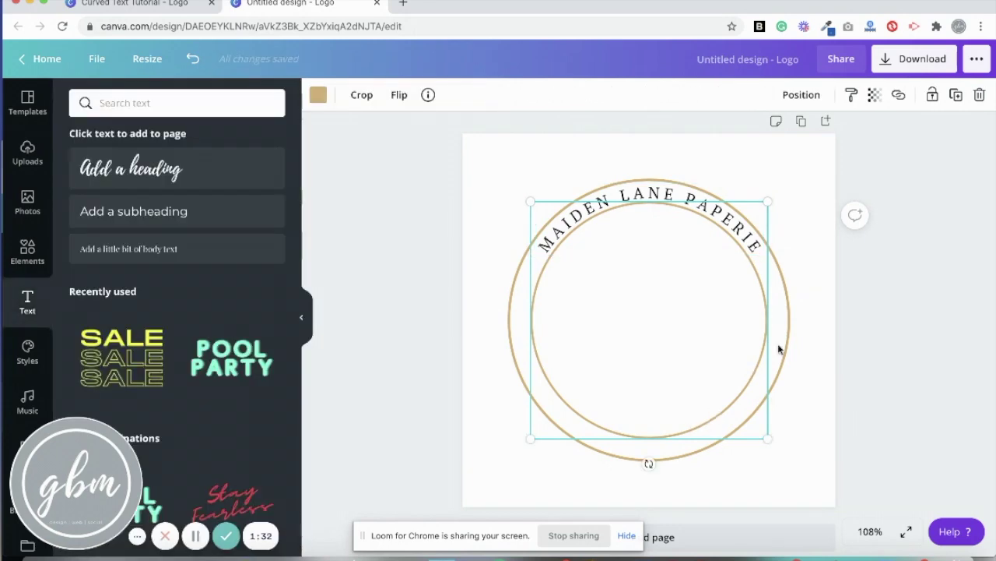
pyautogui.click(810, 251)
# - Recolour the curved text with the gold document colour used on the rings
pyautogui.click(697, 220)
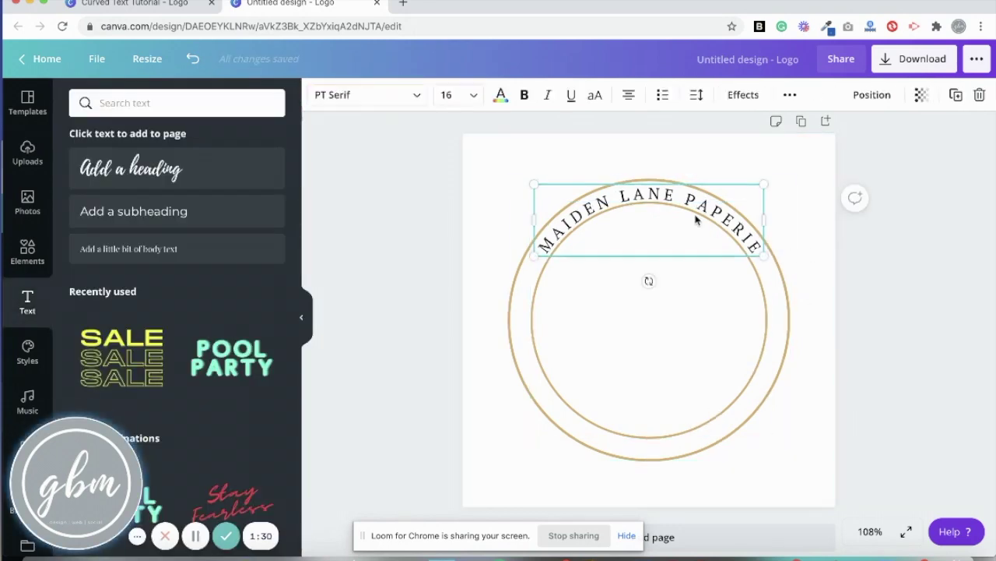
pyautogui.click(501, 96)
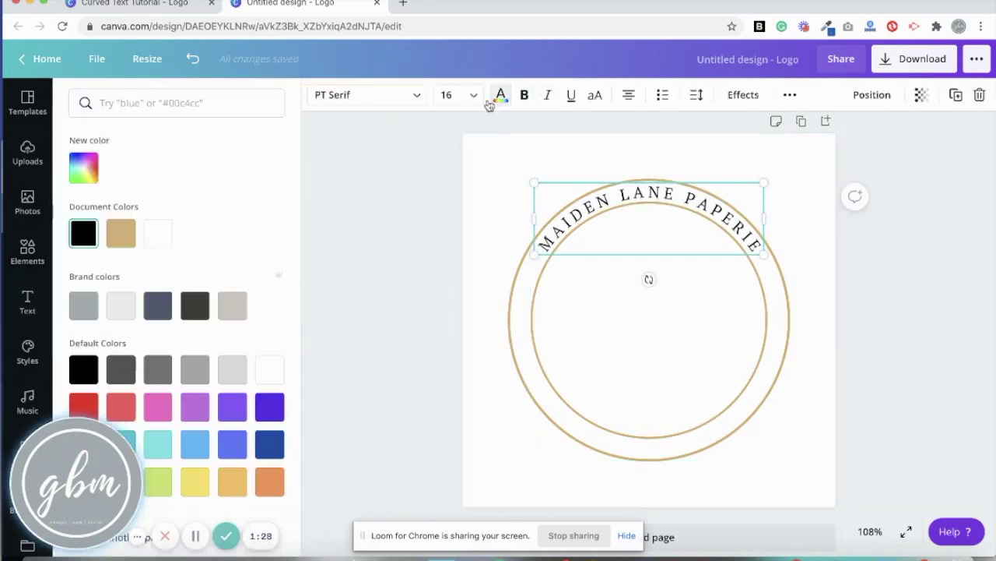
pyautogui.click(121, 232)
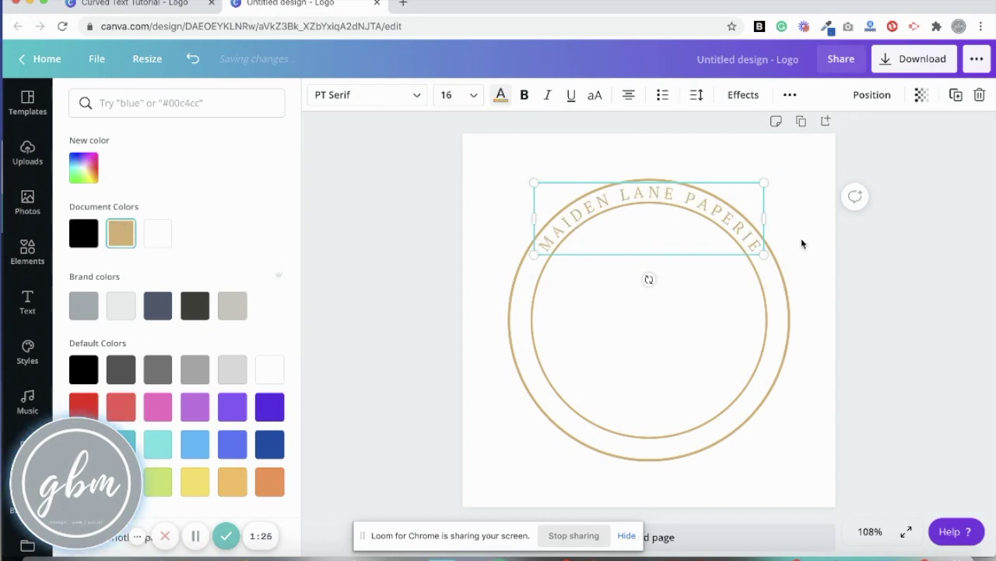
# - Increase the curved text's letter spacing to 566 so it spreads further around the rings
pyautogui.doubleClick(704, 206)
pyautogui.click(746, 95)
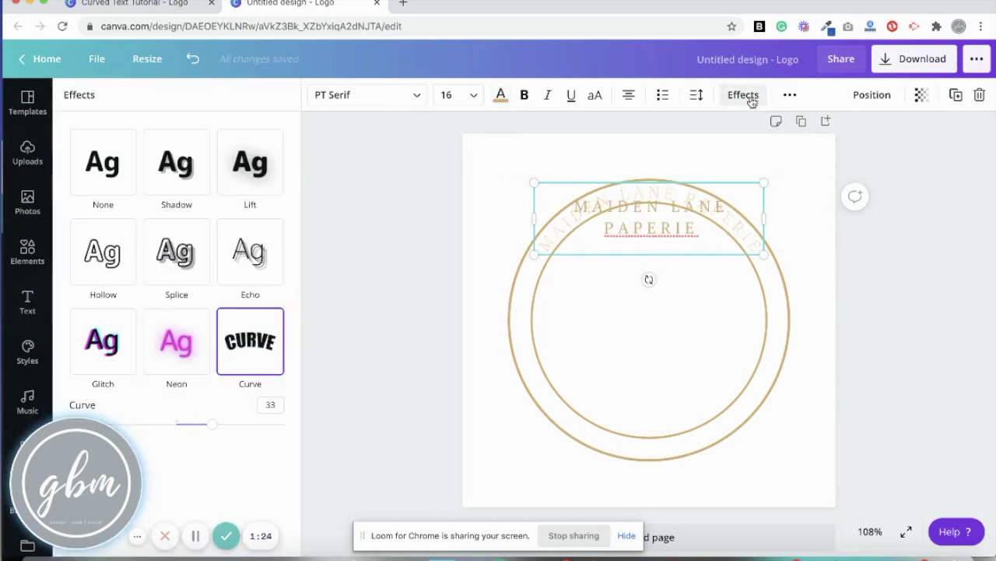
pyautogui.click(697, 94)
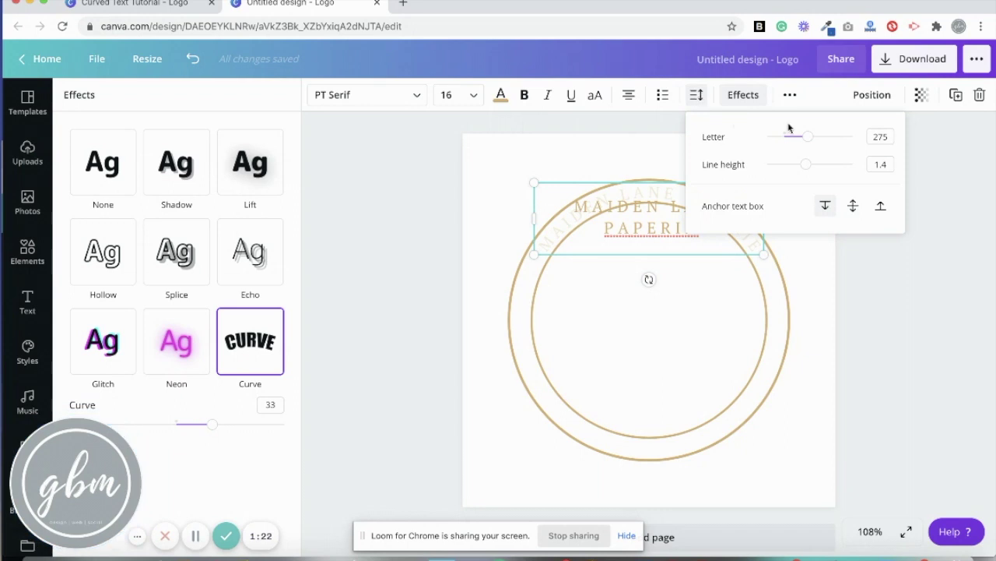
pyautogui.moveTo(809, 142); pyautogui.dragTo(830, 145)
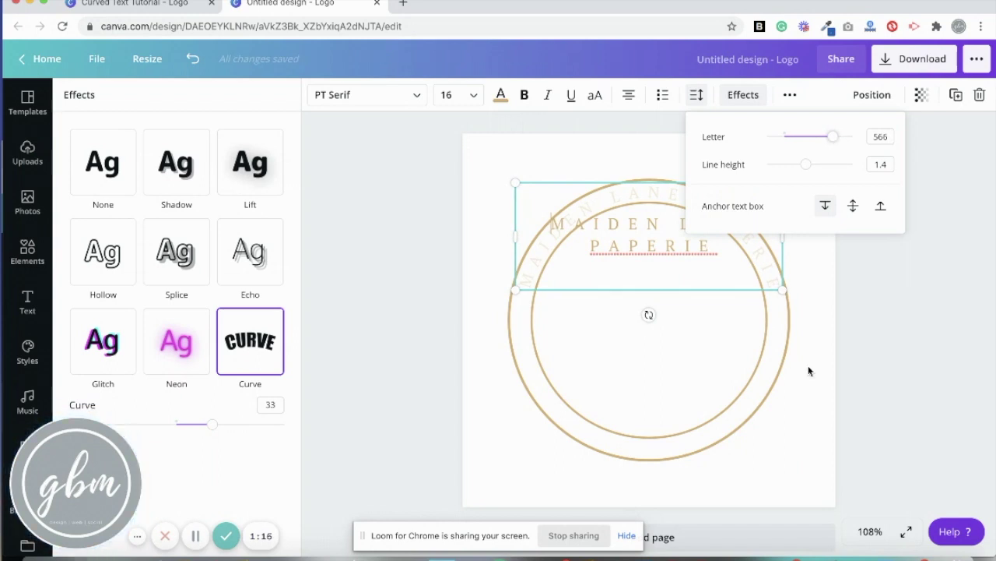
pyautogui.click(806, 394)
pyautogui.click(785, 407)
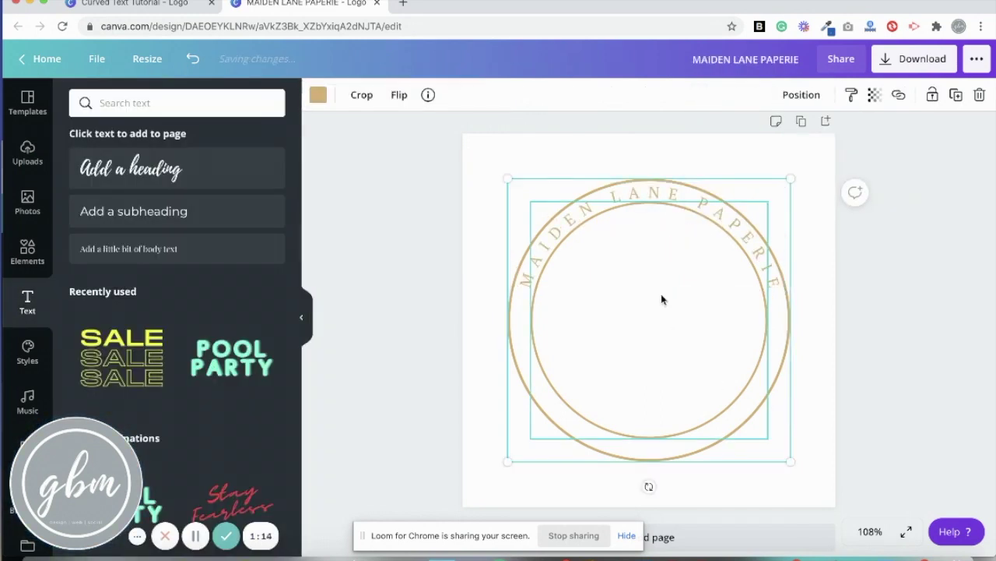
# - Duplicate the curved MAIDEN LANE PAPERIE text and place the copy in the lower half of the circle
pyautogui.click(680, 234)
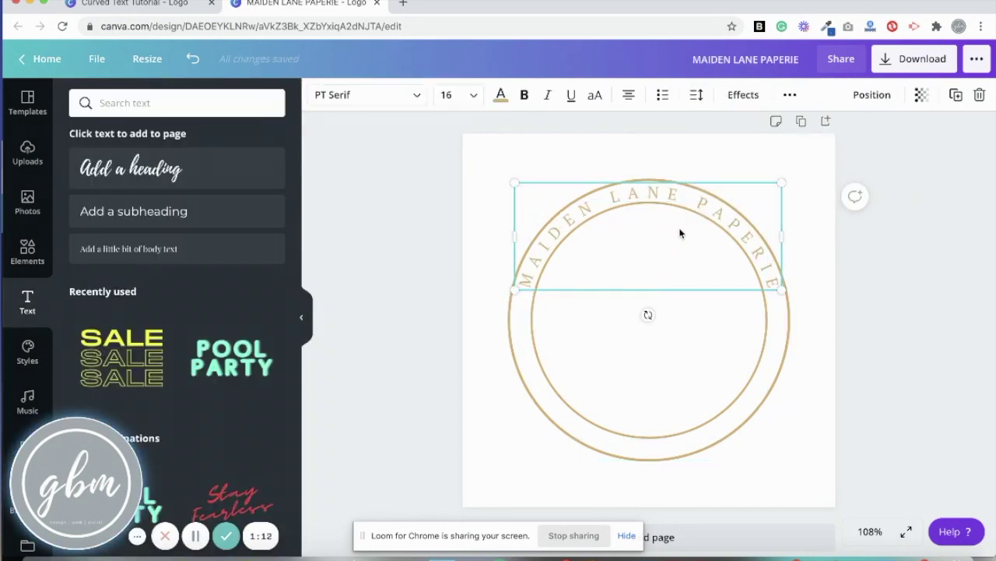
pyautogui.click(813, 356)
pyautogui.click(719, 251)
pyautogui.press('super+d')
pyautogui.moveTo(706, 250); pyautogui.dragTo(691, 348)
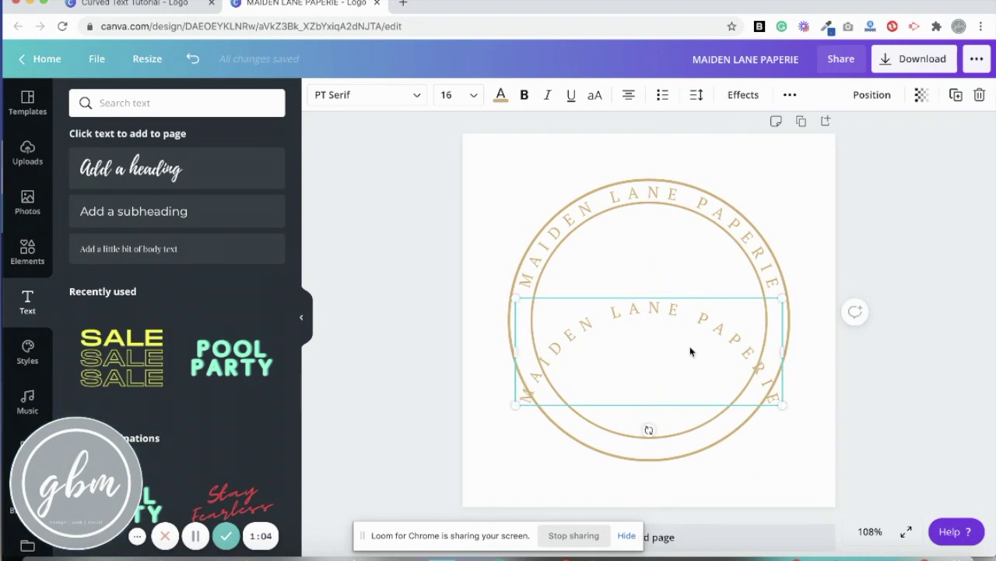
# - Set the copied text's curve to -33 and place it between the rings along the bottom of the circle
pyautogui.click(741, 95)
pyautogui.moveTo(211, 429); pyautogui.dragTo(137, 422)
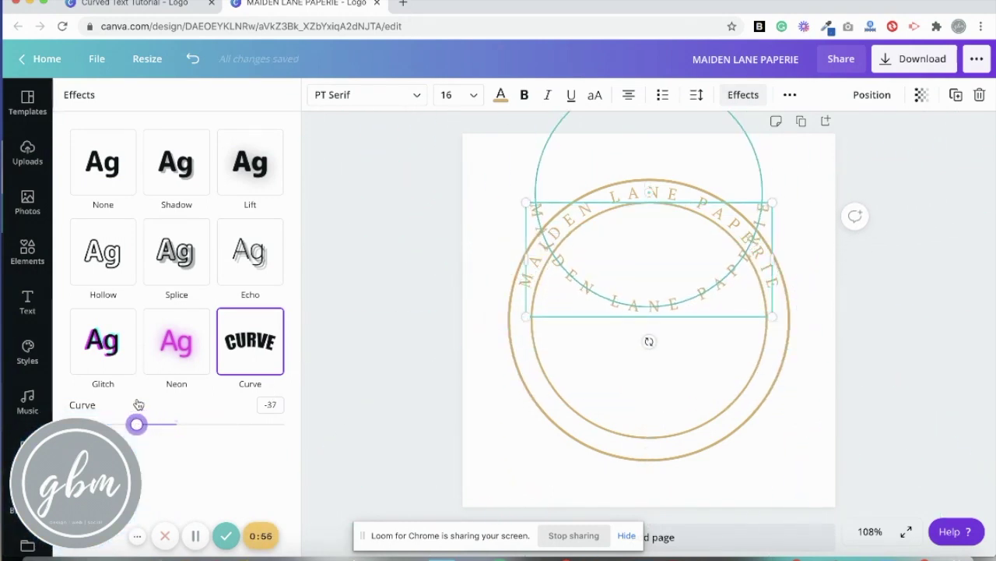
pyautogui.moveTo(625, 288); pyautogui.dragTo(629, 427)
pyautogui.moveTo(136, 426)
pyautogui.mouseDown()
pyautogui.moveTo(150, 425)
pyautogui.moveTo(135, 418)
pyautogui.moveTo(104, 324)
pyautogui.moveTo(137, 185)
pyautogui.moveTo(140, 424)
pyautogui.mouseUp()
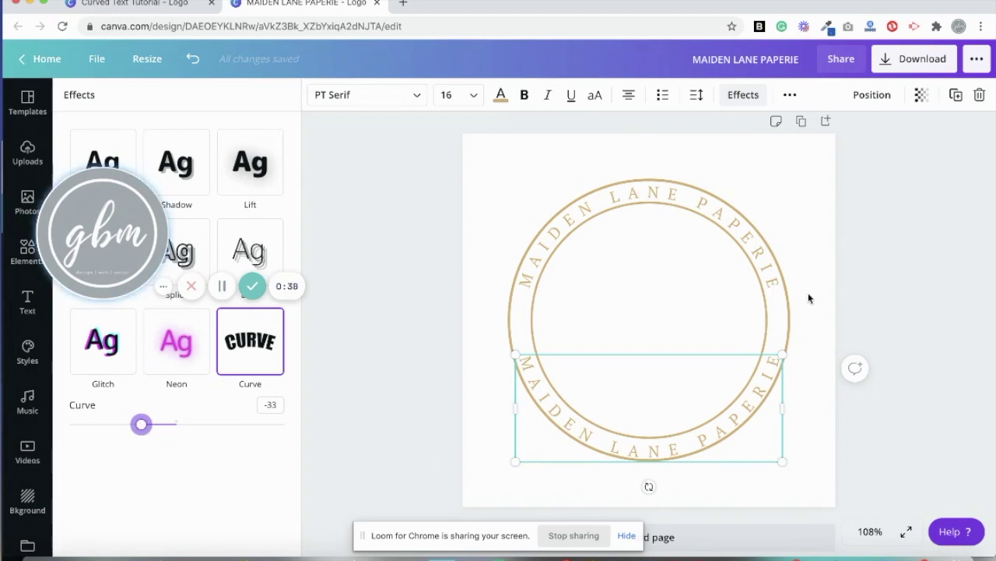
# - Add a heading text box reading "mlp" in lowercase
pyautogui.click(662, 289)
pyautogui.click(613, 337)
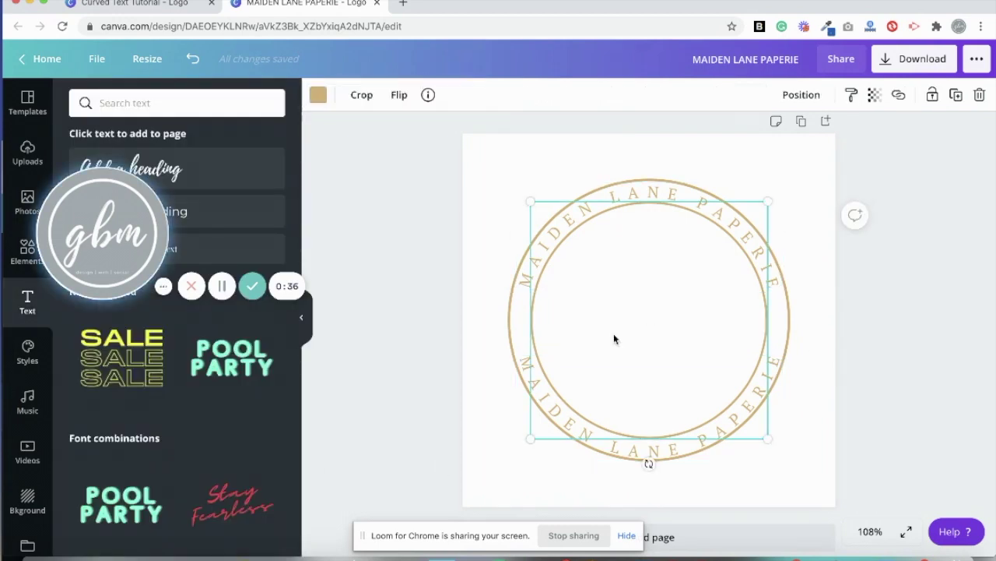
pyautogui.click(143, 166)
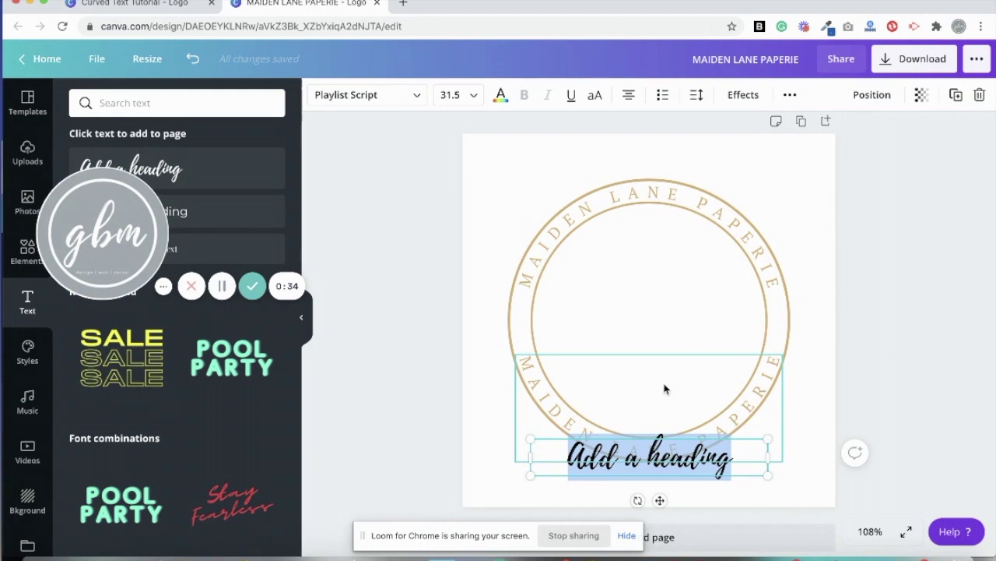
pyautogui.write('ML')
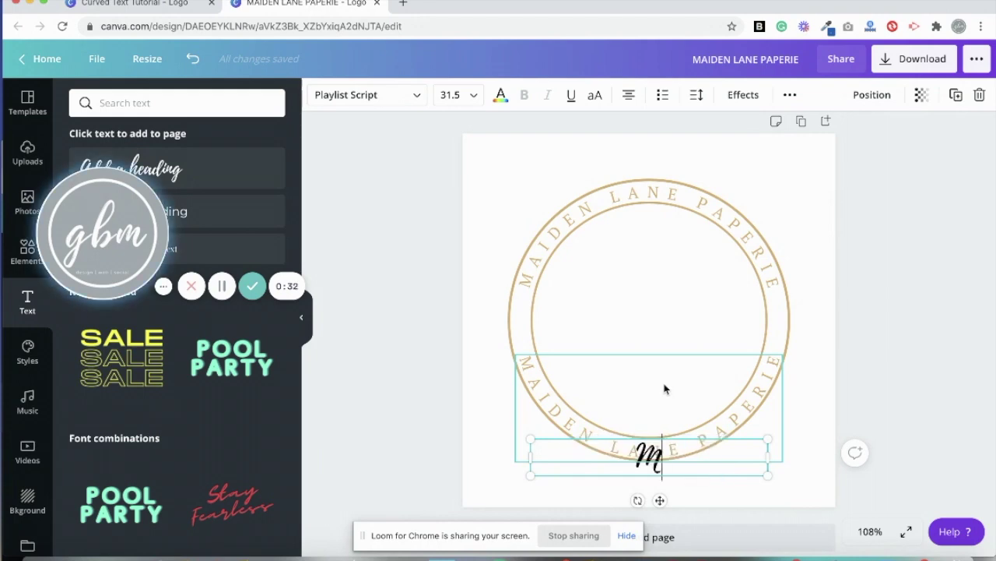
pyautogui.write('P')
pyautogui.press('BackSpace')
pyautogui.press('BackSpace')
pyautogui.press('BackSpace')
pyautogui.write('mlp')
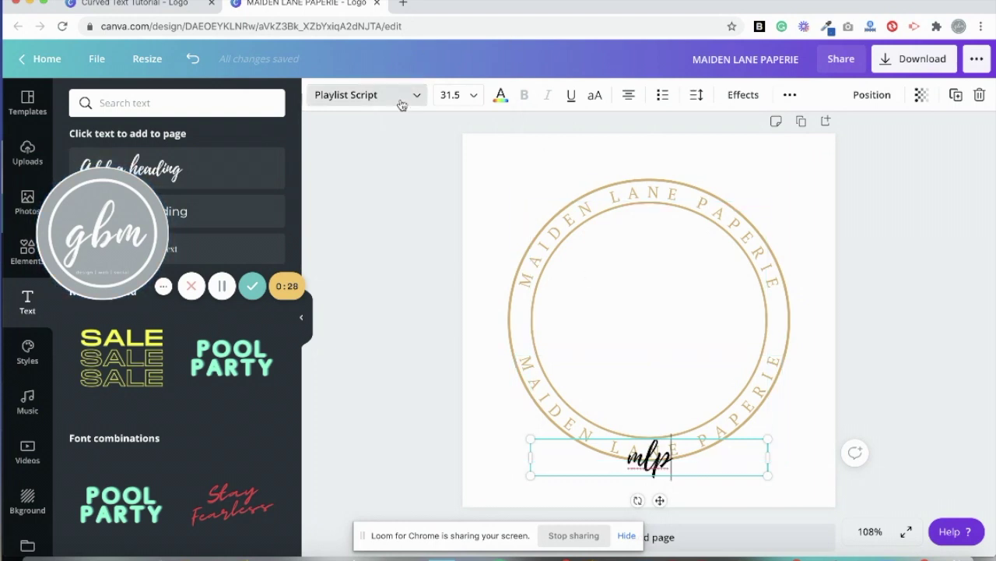
# - Set the mlp heading to the Amsterdam Four font at size 144
pyautogui.click(402, 105)
pyautogui.click(251, 102)
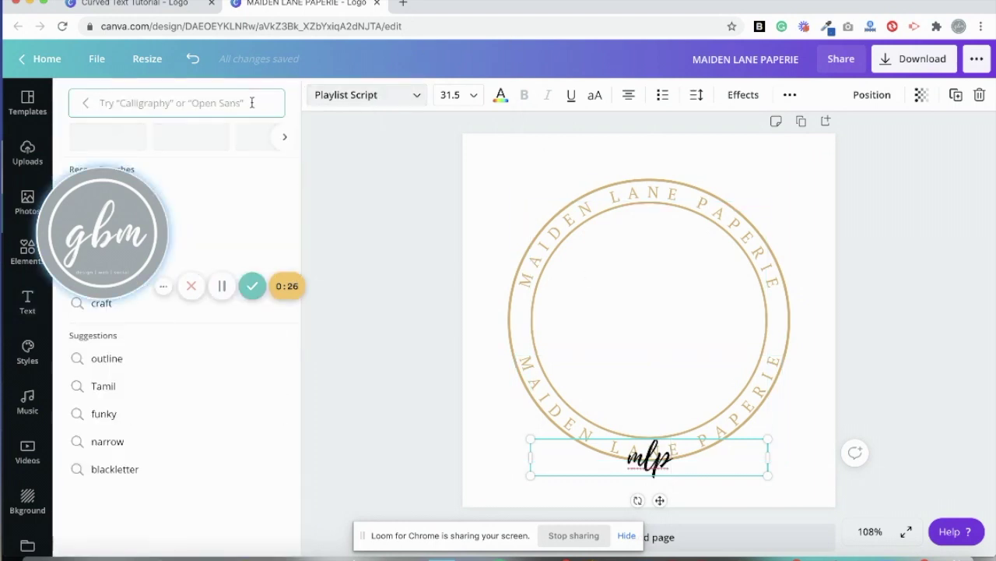
pyautogui.write('amster')
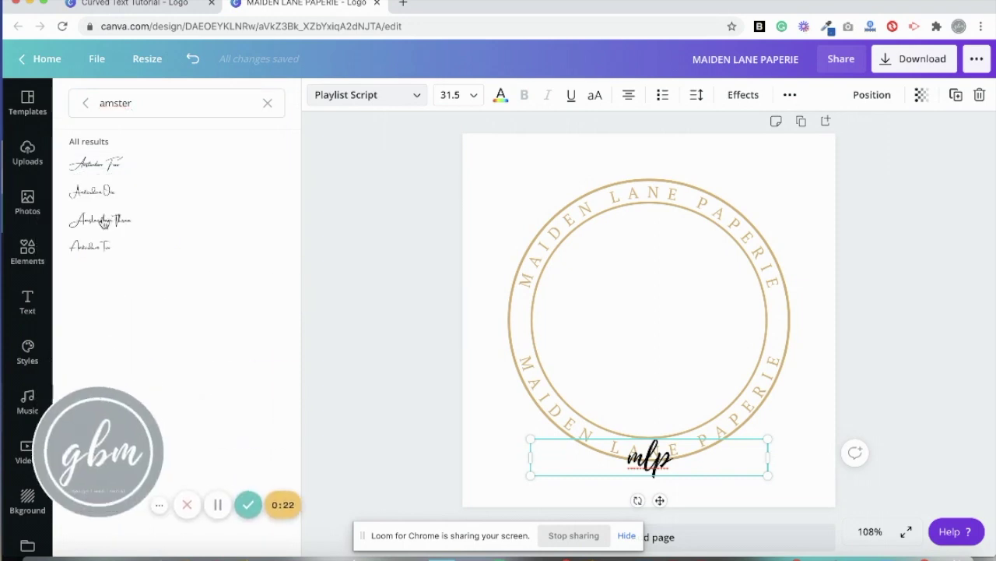
pyautogui.click(459, 95)
pyautogui.scroll(-5, 475, 351)
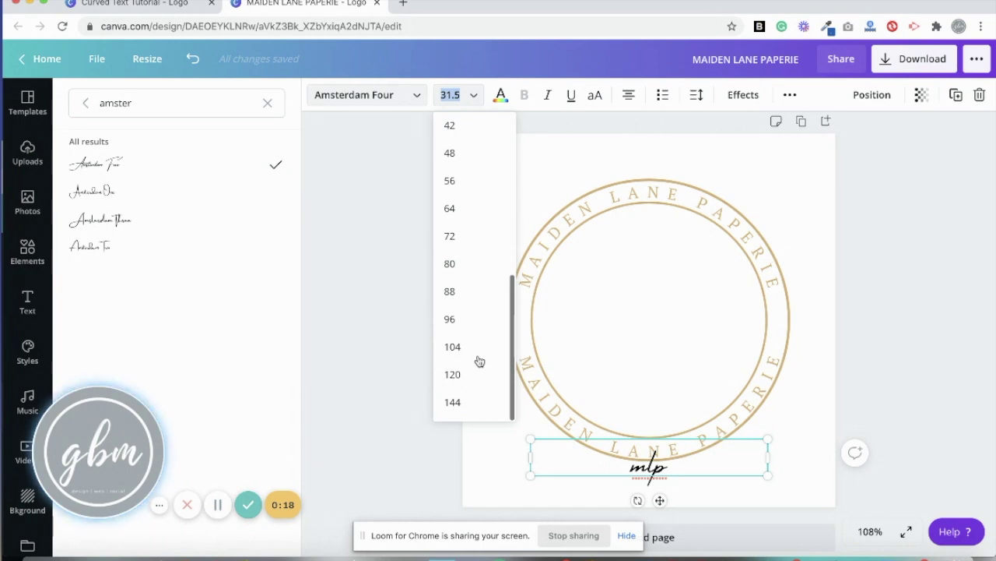
pyautogui.click(453, 402)
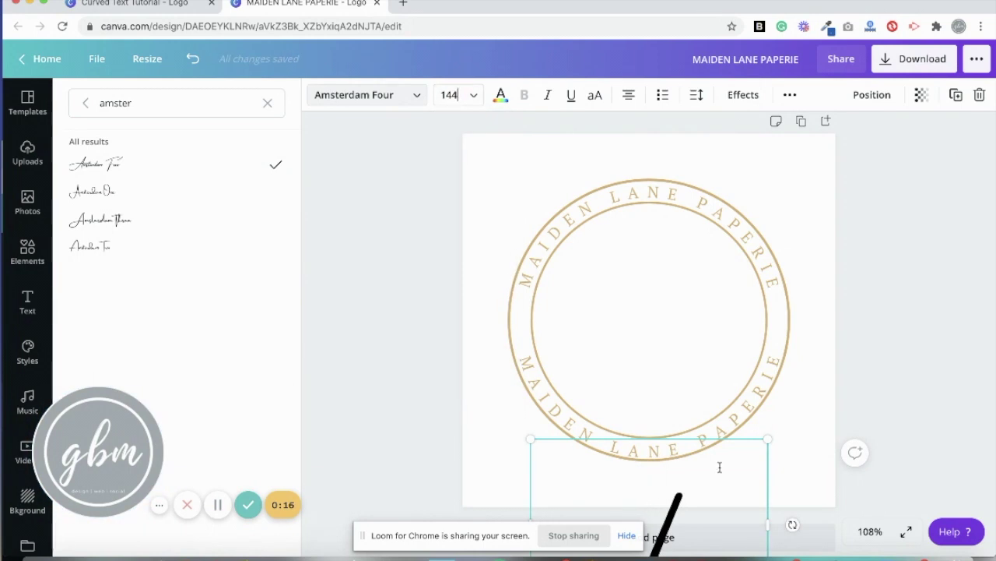
# - Move the mlp text up to the centre of the inner ring
pyautogui.moveTo(750, 438); pyautogui.dragTo(746, 225)
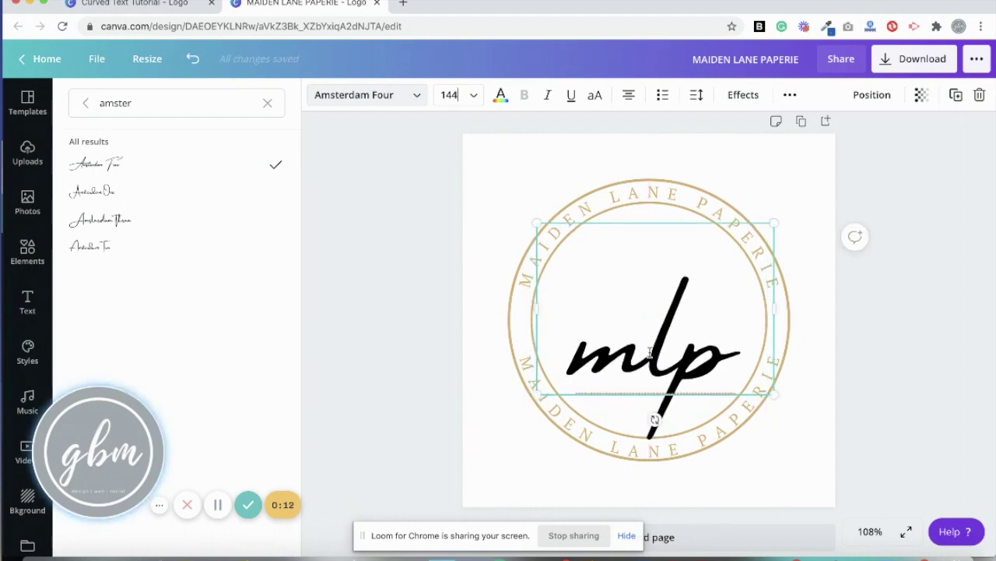
pyautogui.click(802, 375)
pyautogui.moveTo(691, 379); pyautogui.dragTo(681, 337)
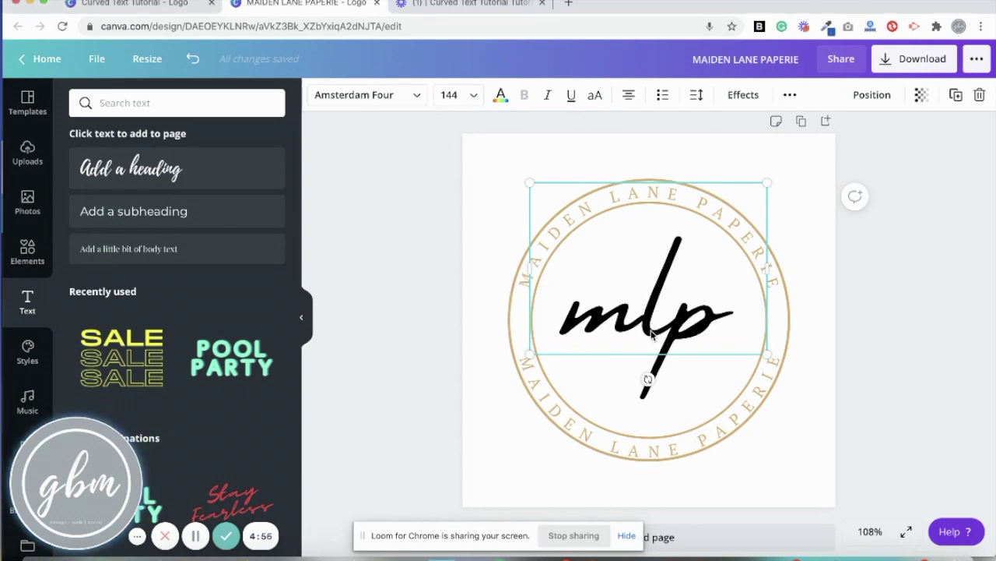
pyautogui.click(731, 397)
# - Recolour the mlp text with the gold document colour used for the rings
pyautogui.click(698, 312)
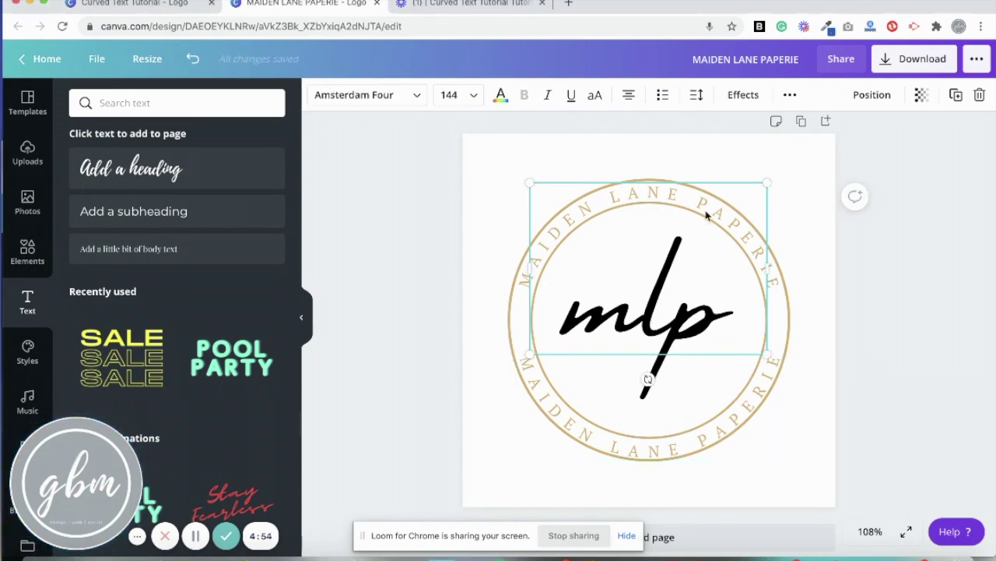
pyautogui.click(500, 95)
pyautogui.click(121, 235)
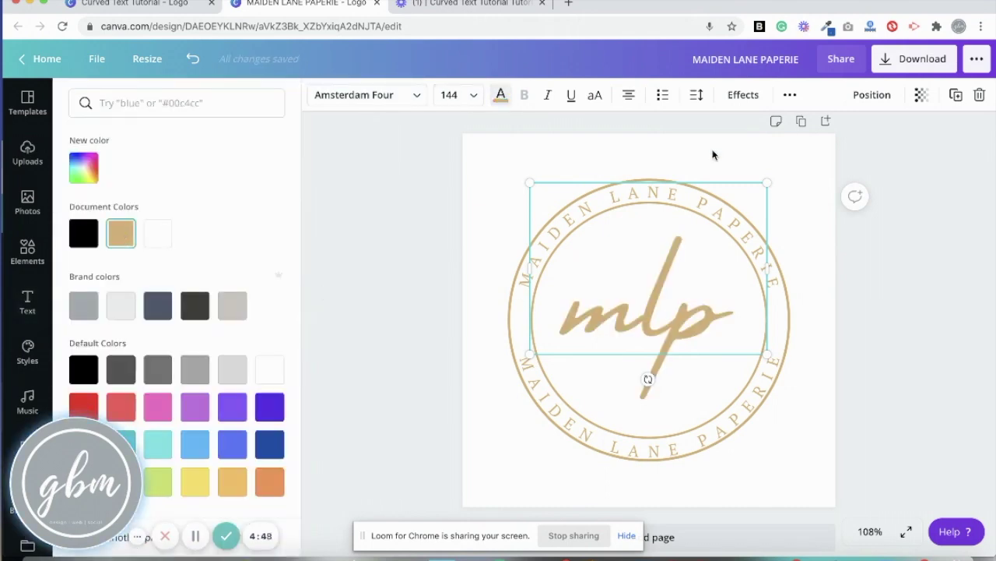
# - Set the mlp text to size 200 and shift it up inside the circle
pyautogui.click(476, 97)
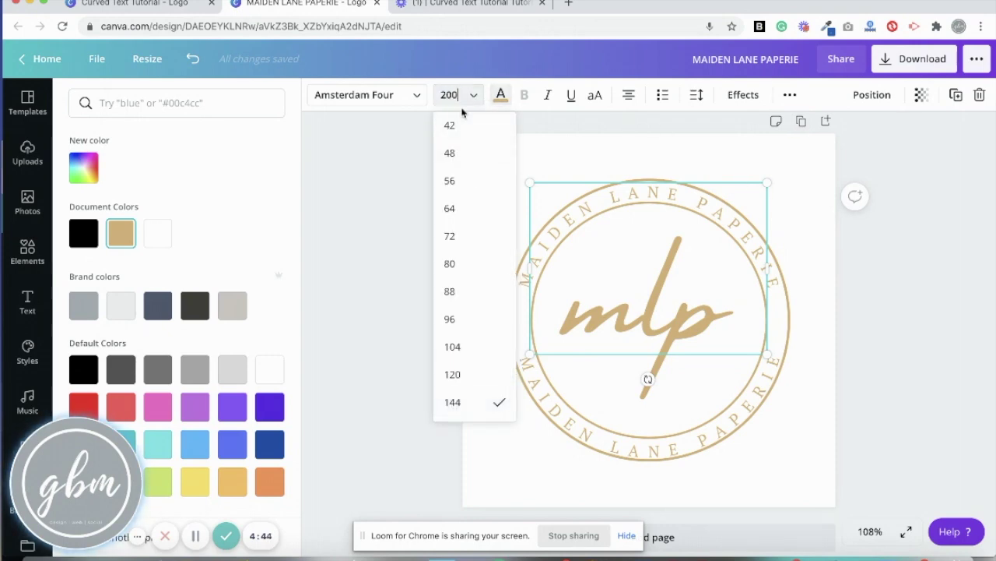
pyautogui.press('Return')
pyautogui.moveTo(614, 362); pyautogui.dragTo(618, 327)
# - Set the mlp text to size 170 and re-centre it inside the inner ring
pyautogui.click(459, 100)
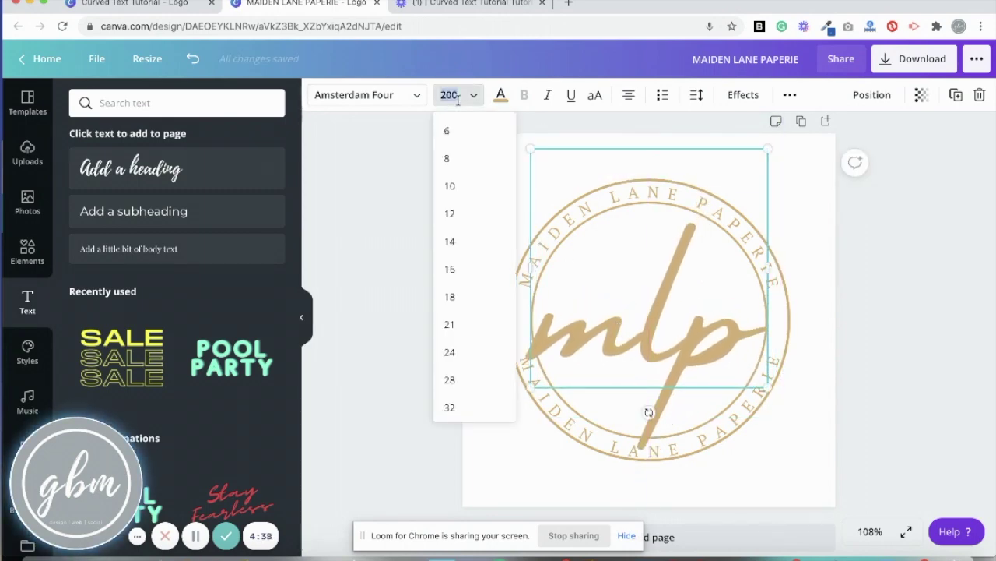
pyautogui.press('Return')
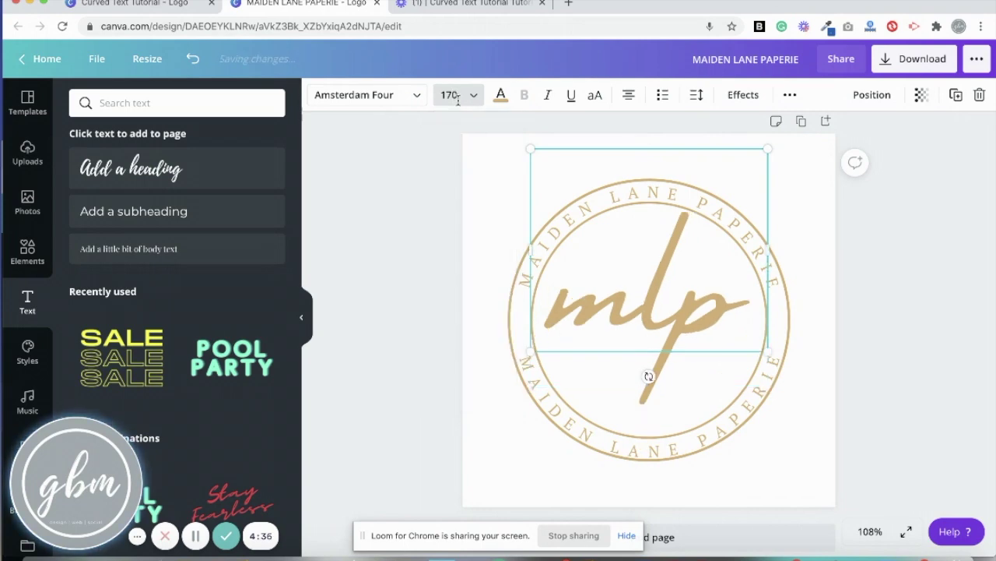
pyautogui.moveTo(653, 331); pyautogui.dragTo(657, 348)
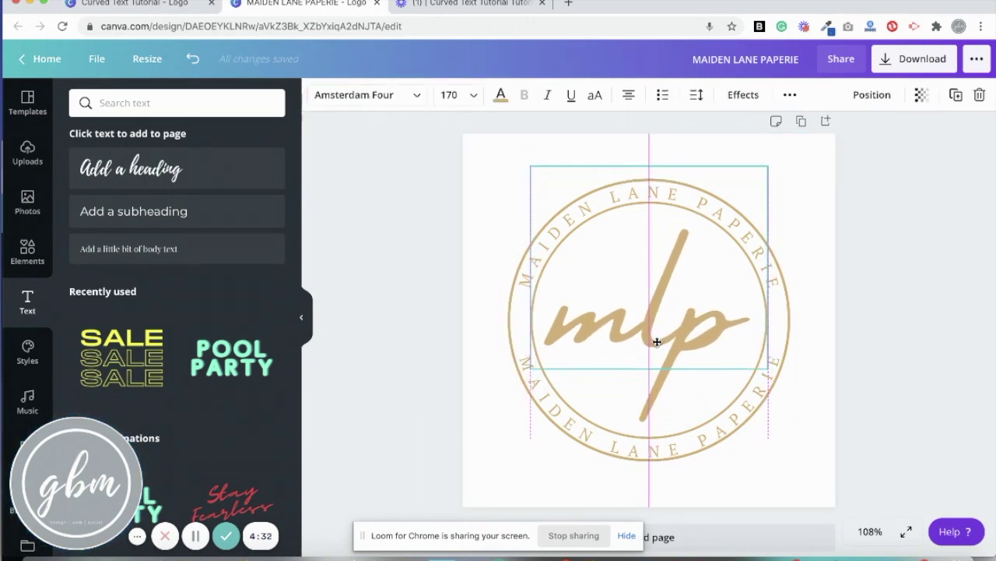
pyautogui.moveTo(657, 345); pyautogui.dragTo(658, 350)
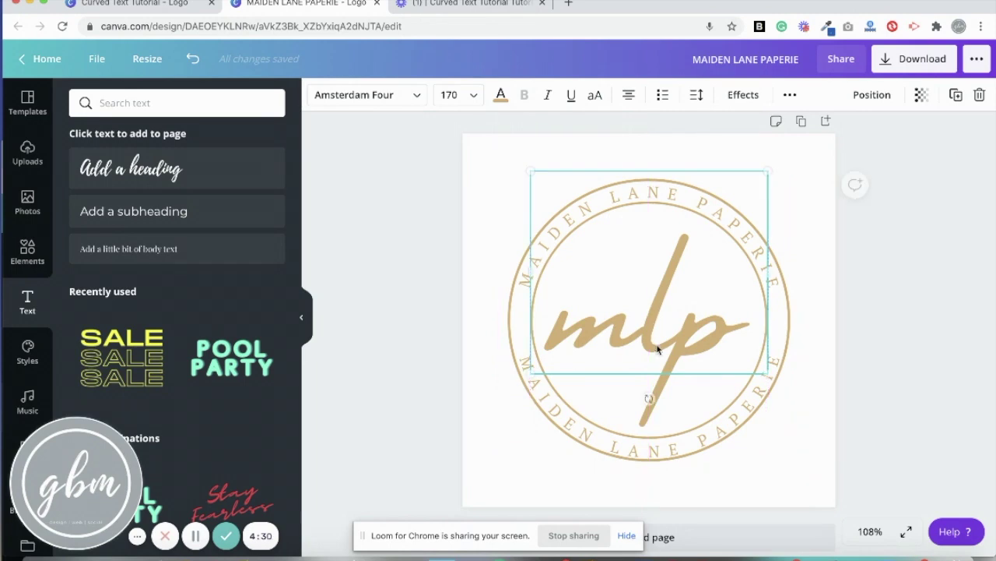
pyautogui.click(804, 216)
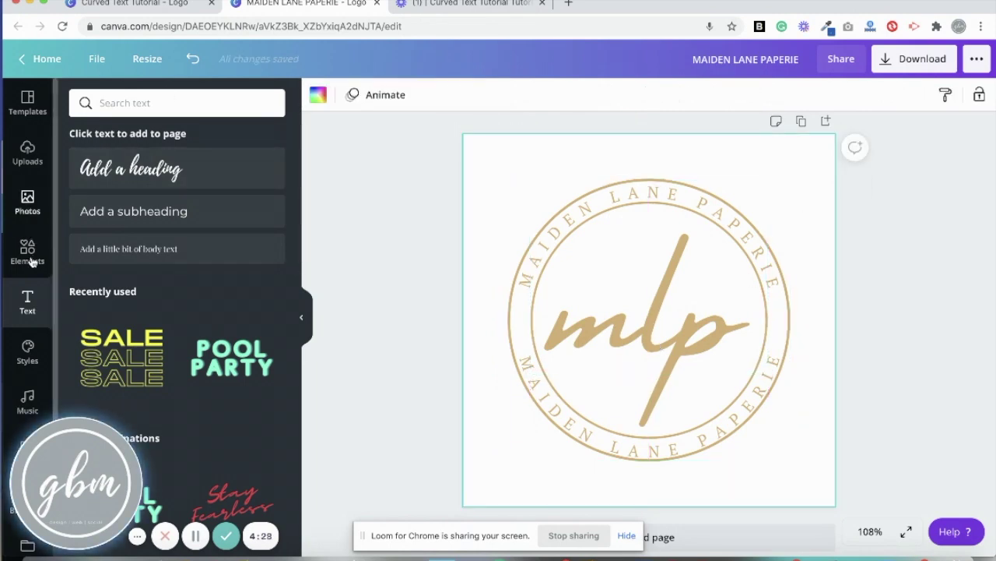
# - Search the elements for "ink" and add the brownish-grey scattered splatter graphic to the logo
pyautogui.click(29, 259)
pyautogui.click(94, 102)
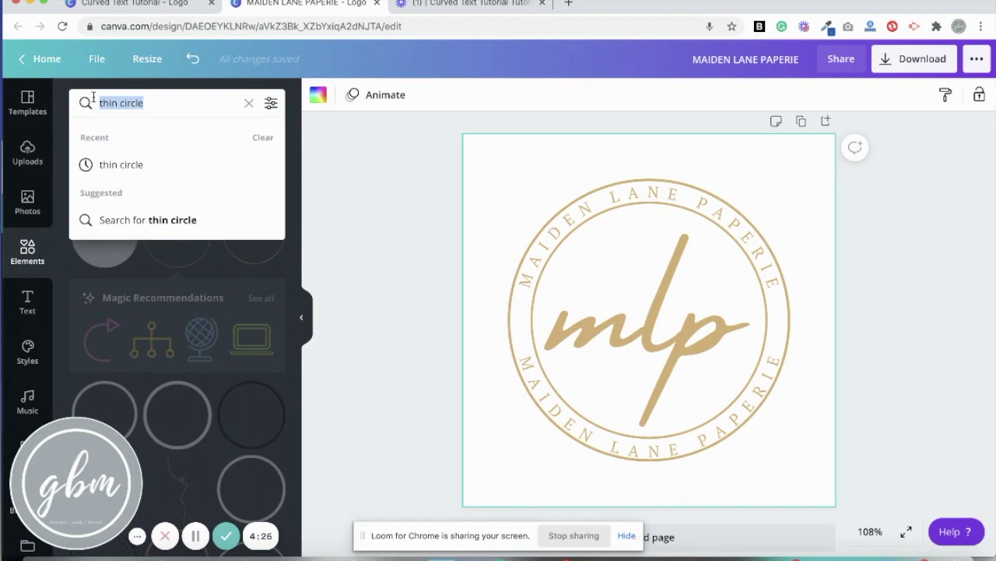
pyautogui.write('ihnk')
pyautogui.press('BackSpace')
pyautogui.press('BackSpace')
pyautogui.press('BackSpace')
pyautogui.press('BackSpace')
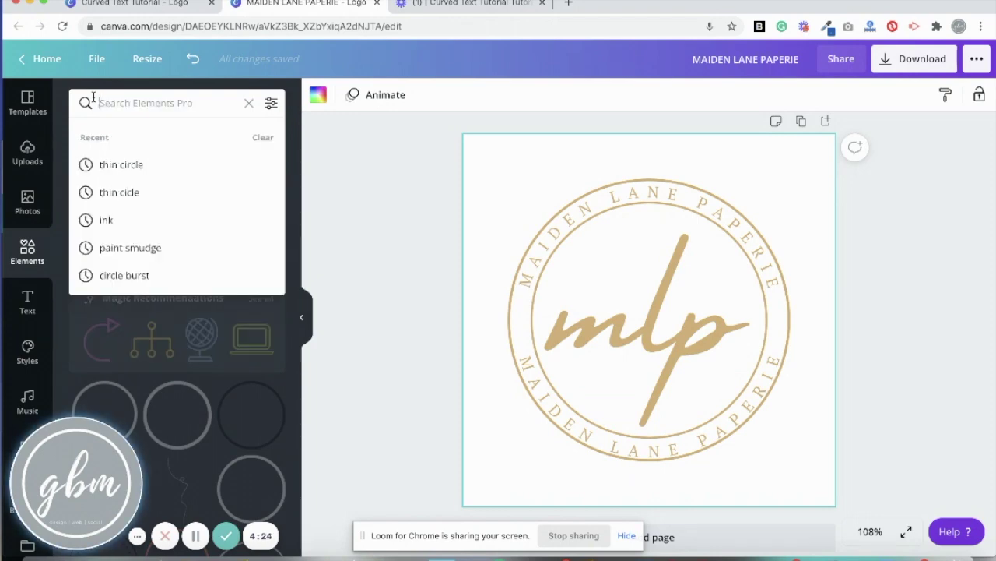
pyautogui.write('ink')
pyautogui.press('Return')
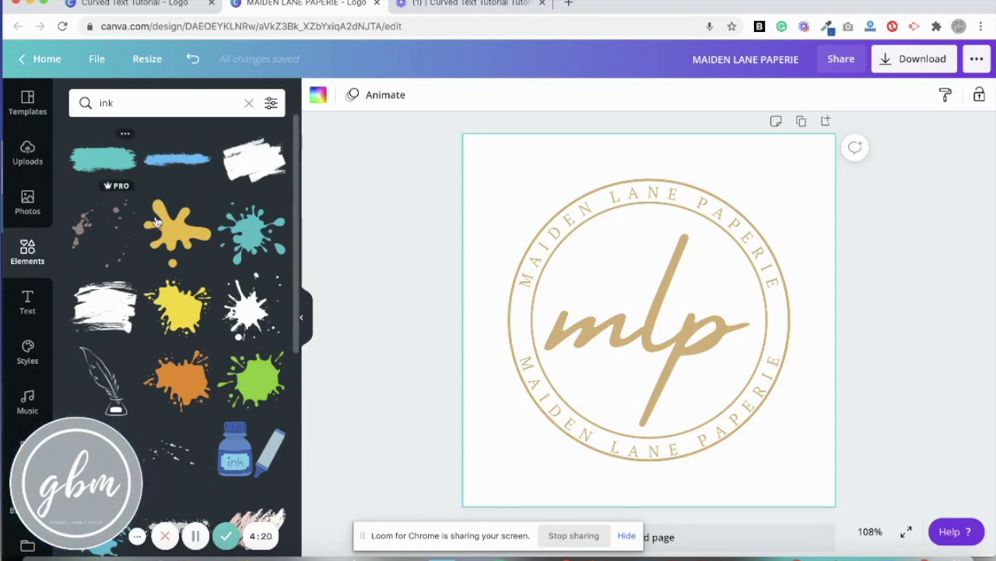
pyautogui.click(98, 242)
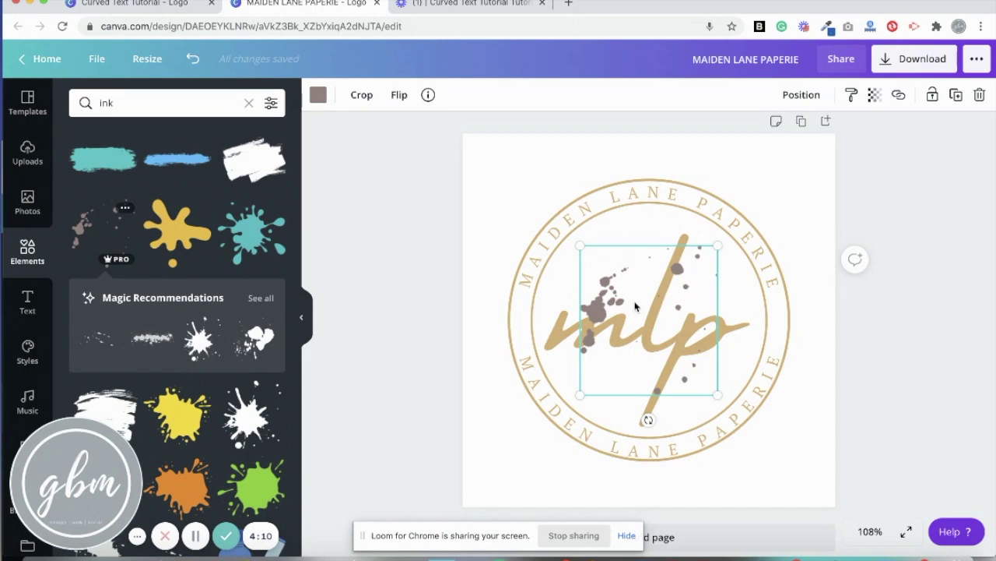
# - Send the splatter one layer backward behind the mlp text and set its transparency to 24
pyautogui.click(805, 96)
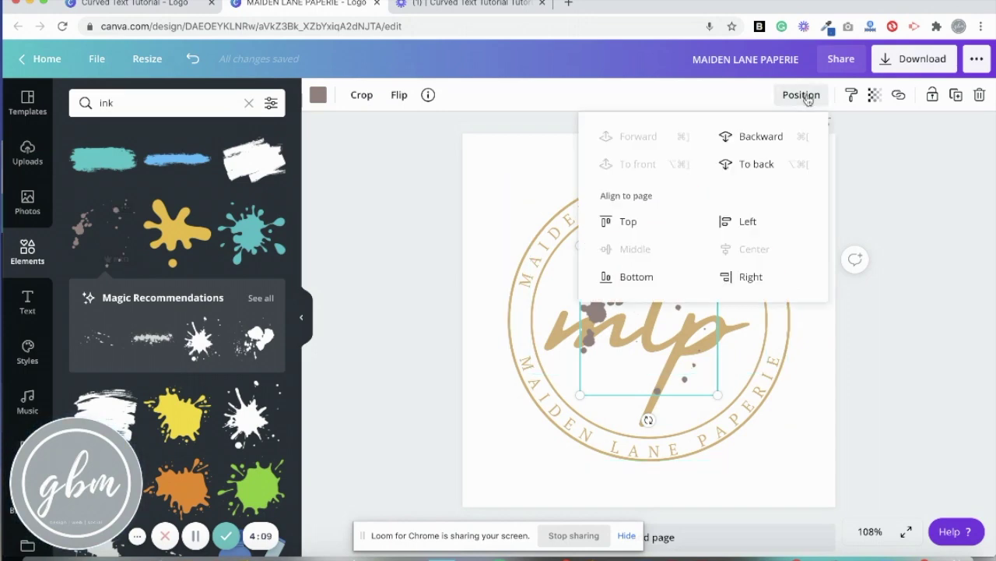
pyautogui.click(761, 138)
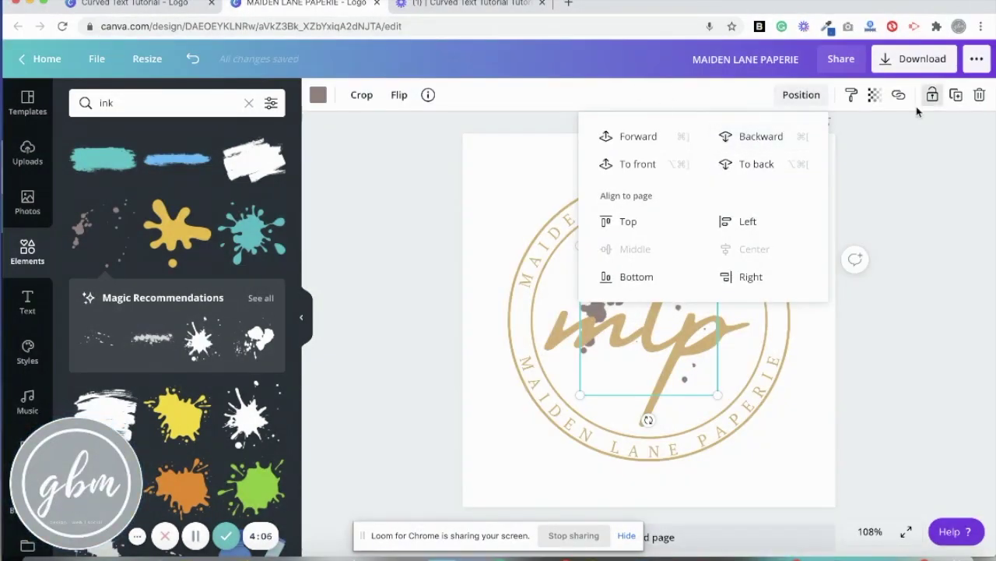
pyautogui.click(877, 100)
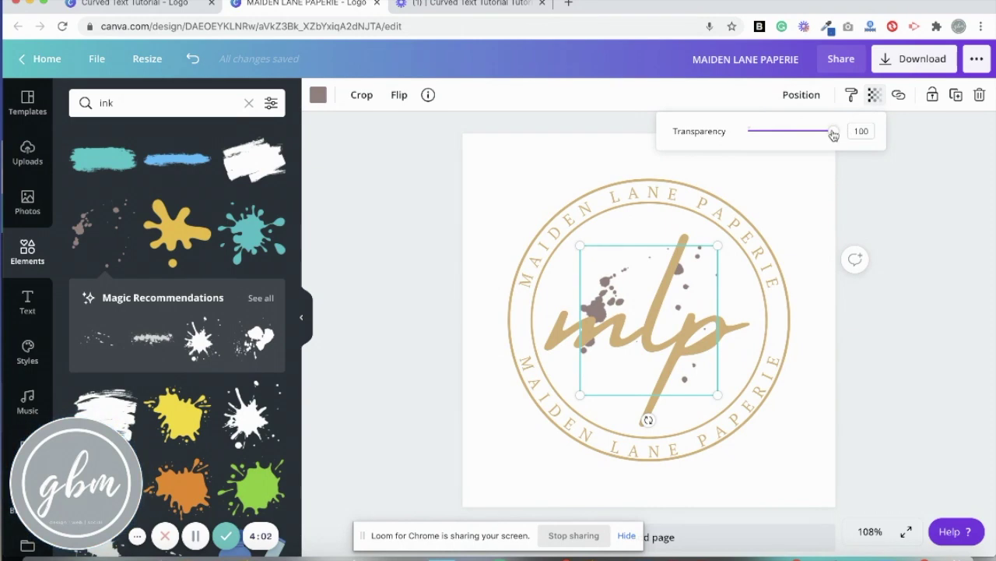
pyautogui.moveTo(834, 134); pyautogui.dragTo(769, 137)
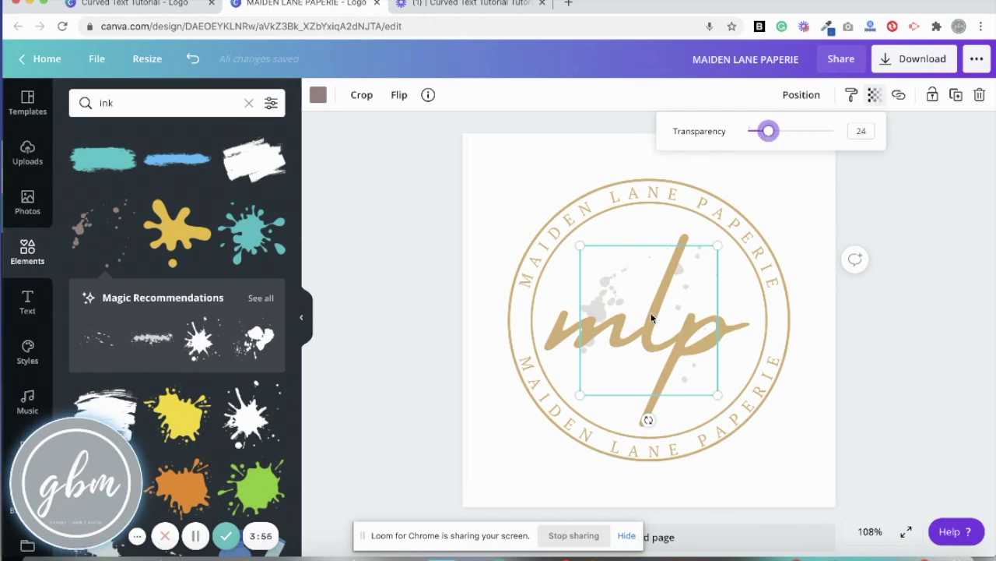
# - Rotate the splatter clockwise and enlarge it so it spreads across the inner ring behind the mlp text
pyautogui.moveTo(647, 419); pyautogui.dragTo(600, 411)
pyautogui.moveTo(552, 356); pyautogui.dragTo(526, 365)
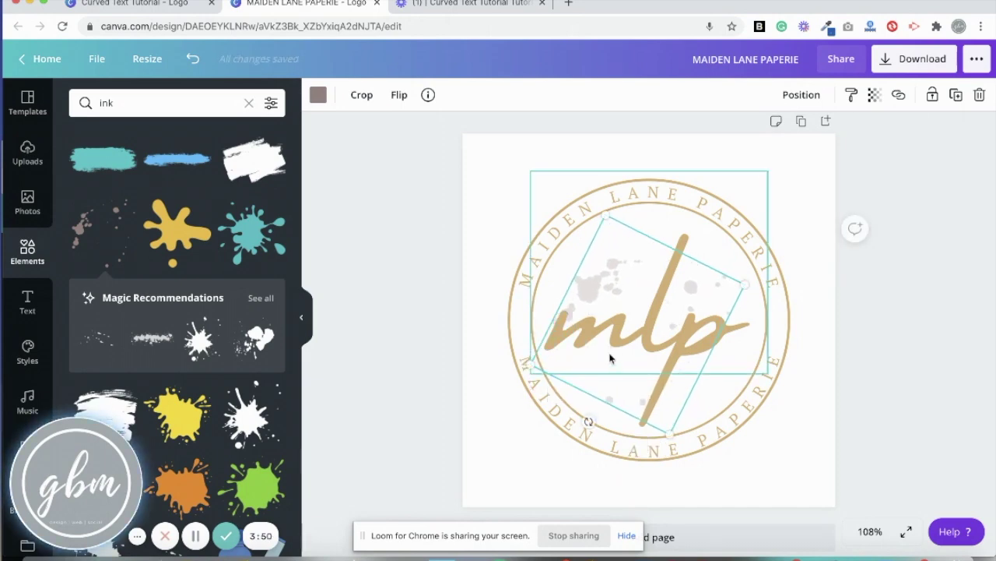
pyautogui.click(628, 400)
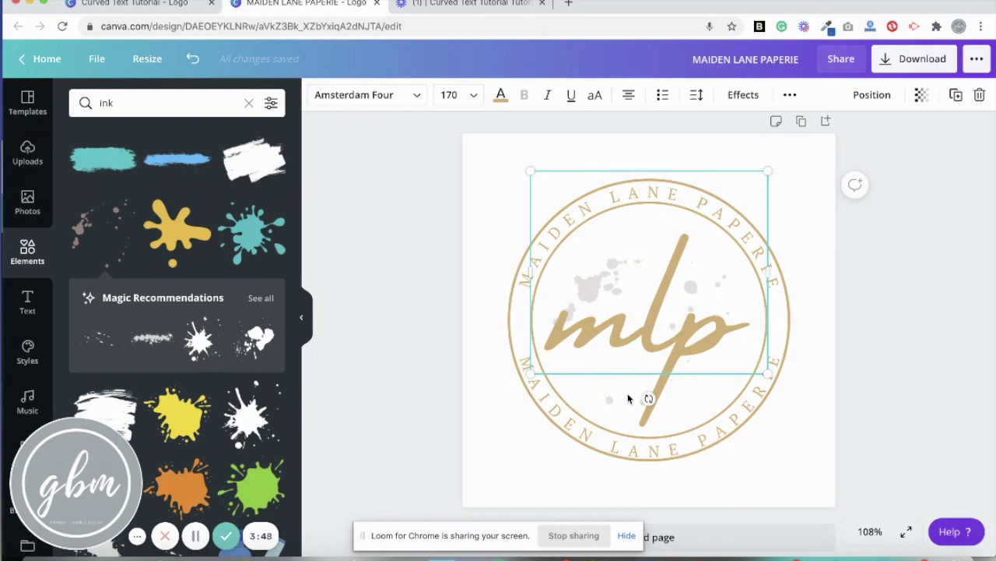
pyautogui.scroll(1, 699, 439)
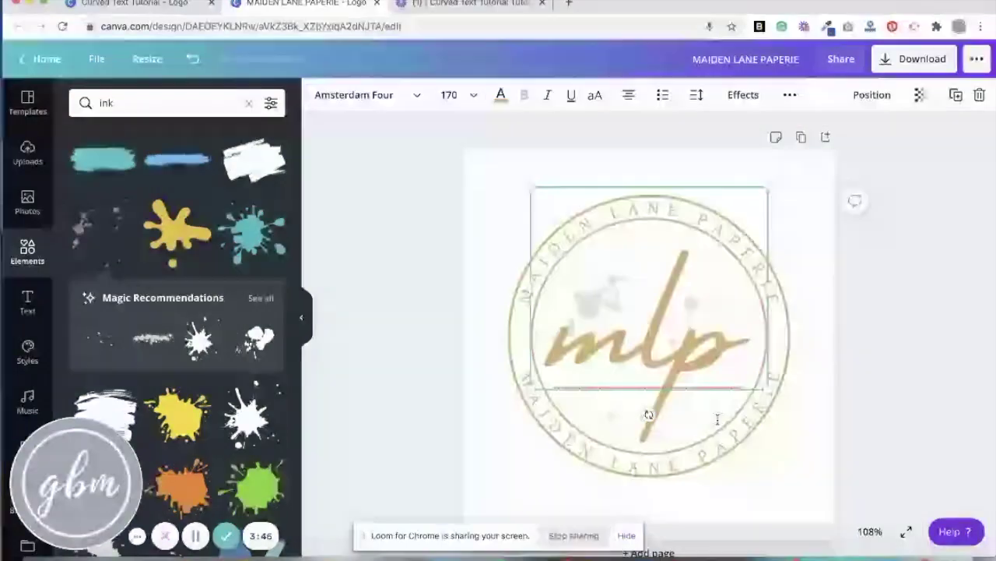
pyautogui.click(649, 408)
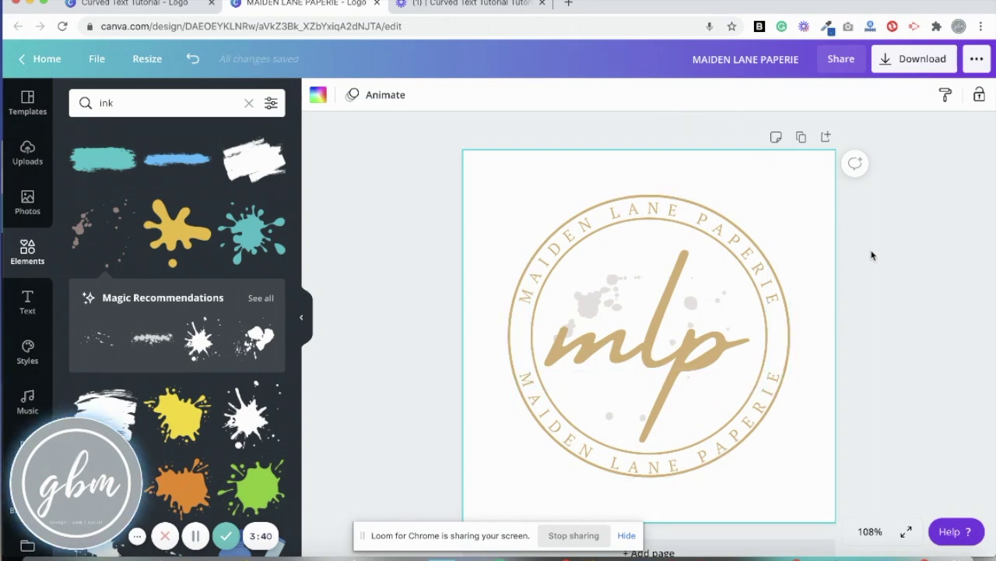
# - Group all the logo elements and scale the group down to a small badge on the page
pyautogui.moveTo(871, 251); pyautogui.dragTo(467, 450)
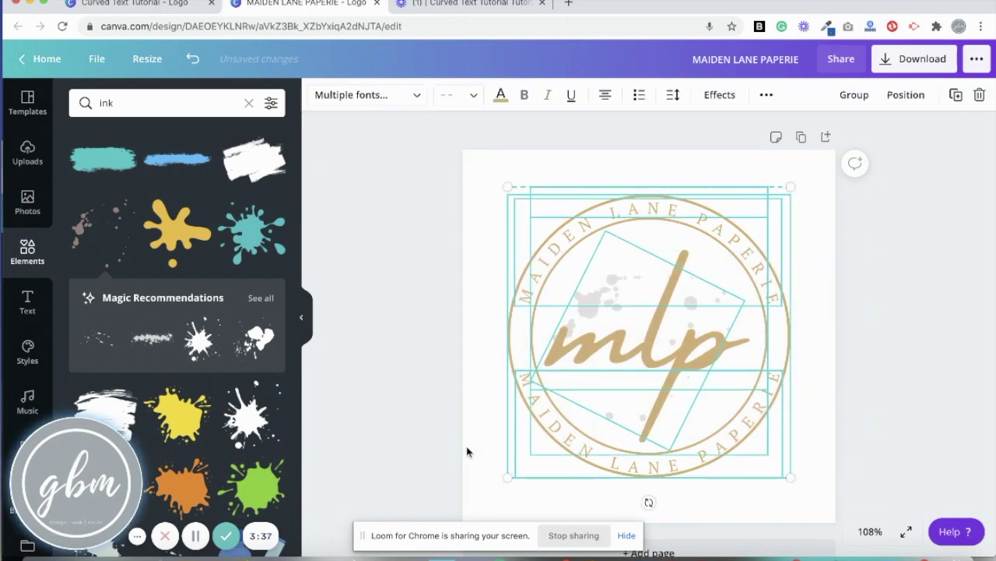
pyautogui.click(851, 104)
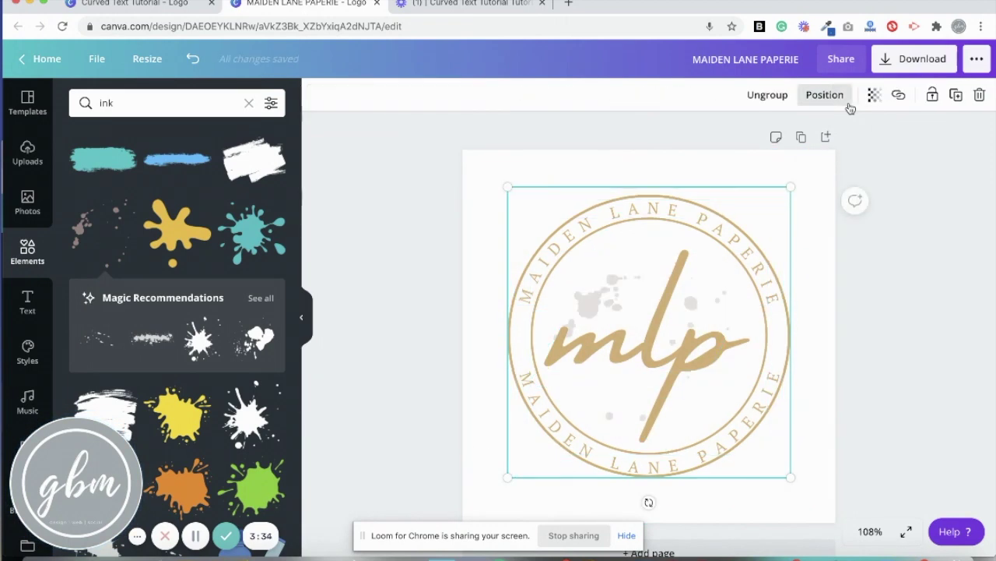
pyautogui.moveTo(790, 184); pyautogui.dragTo(584, 334)
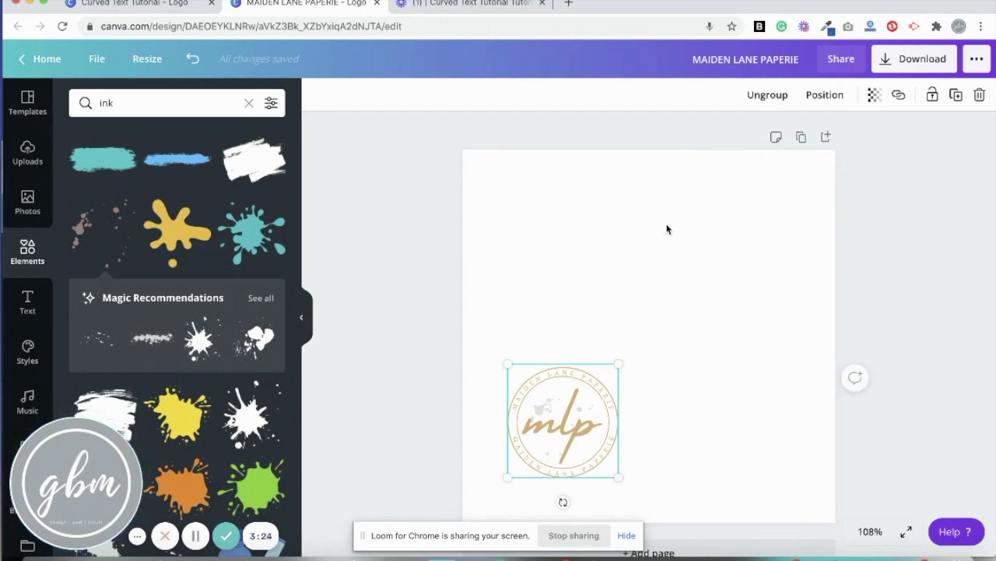
# - Enlarge the grouped logo until it nearly fills the page and centre it
pyautogui.click(608, 223)
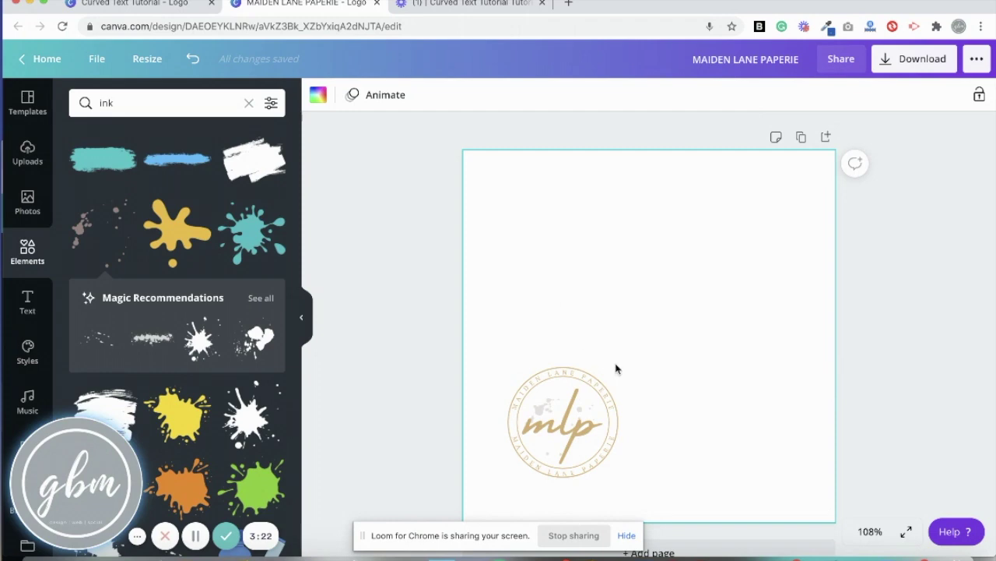
pyautogui.click(555, 408)
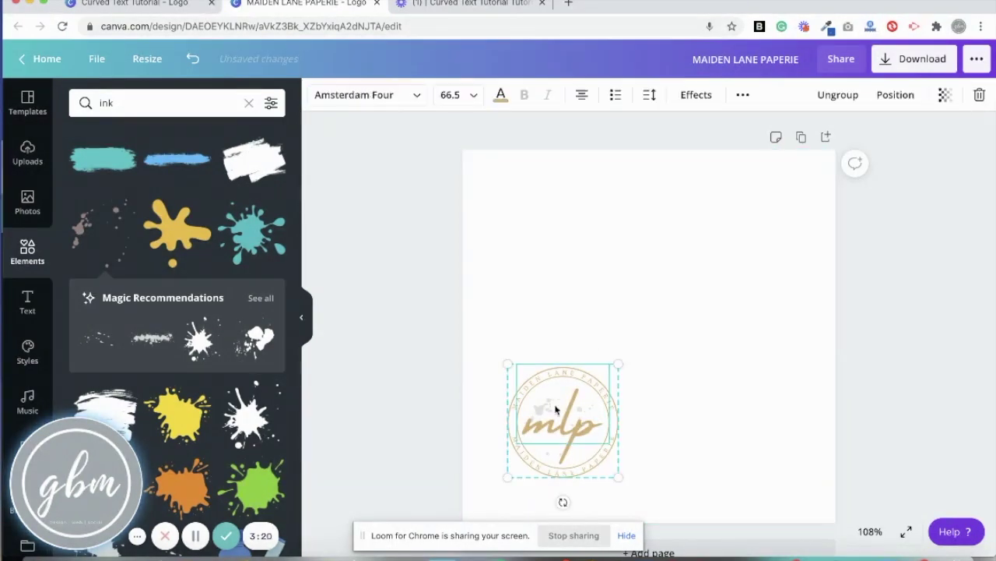
pyautogui.moveTo(617, 367); pyautogui.dragTo(816, 145)
pyautogui.moveTo(668, 278)
pyautogui.mouseDown()
pyautogui.moveTo(636, 283)
pyautogui.moveTo(664, 291)
pyautogui.mouseUp()
pyautogui.click(822, 209)
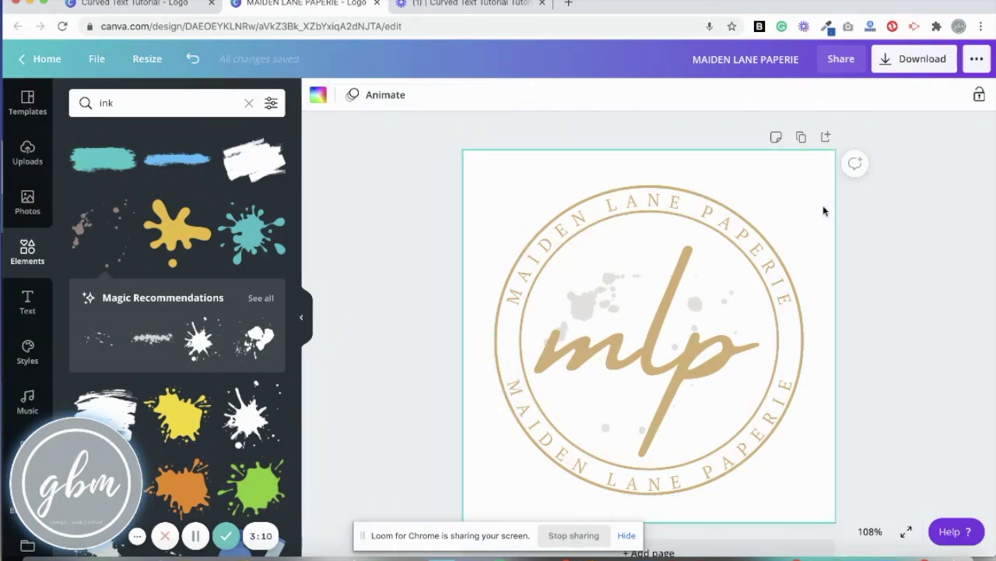
# - Look through the download file types, keep PNG and enable a transparent background
pyautogui.click(893, 66)
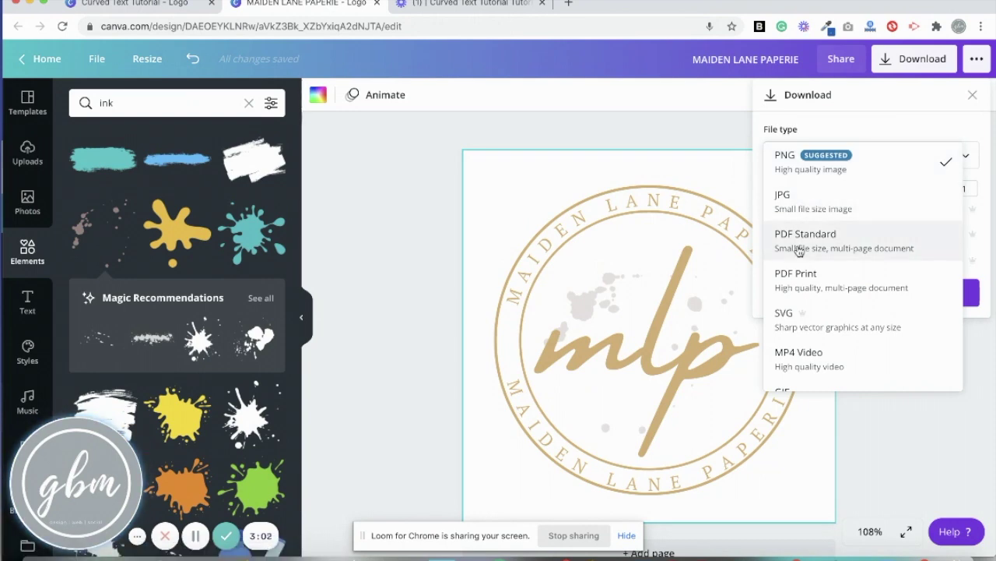
pyautogui.scroll(-1, 832, 337)
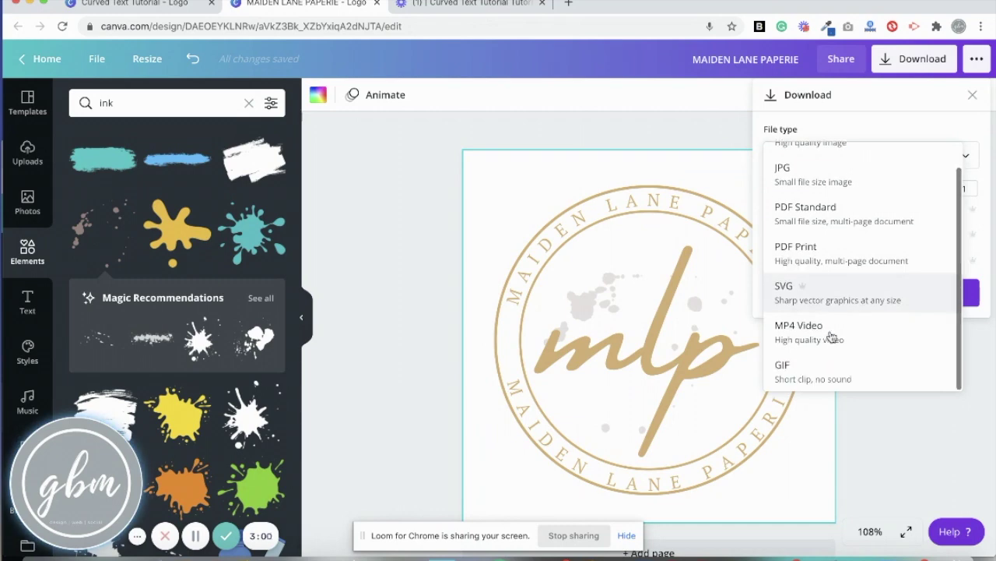
pyautogui.click(689, 306)
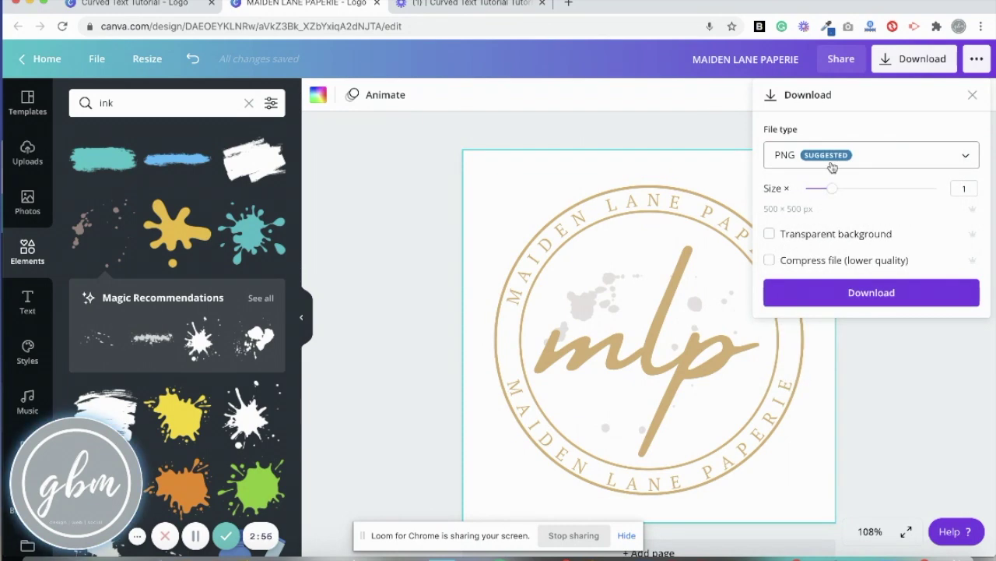
pyautogui.click(770, 234)
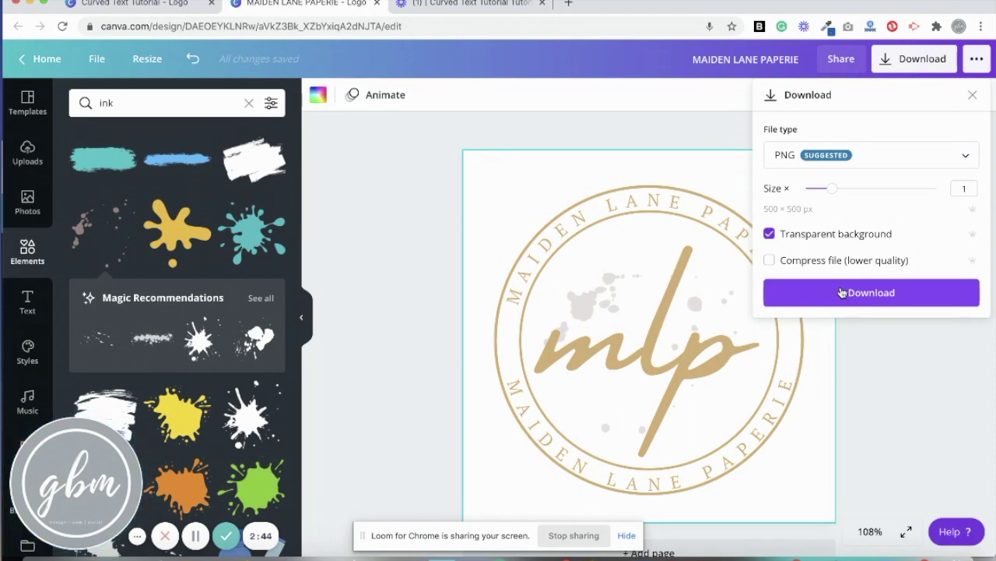
pyautogui.click(597, 207)
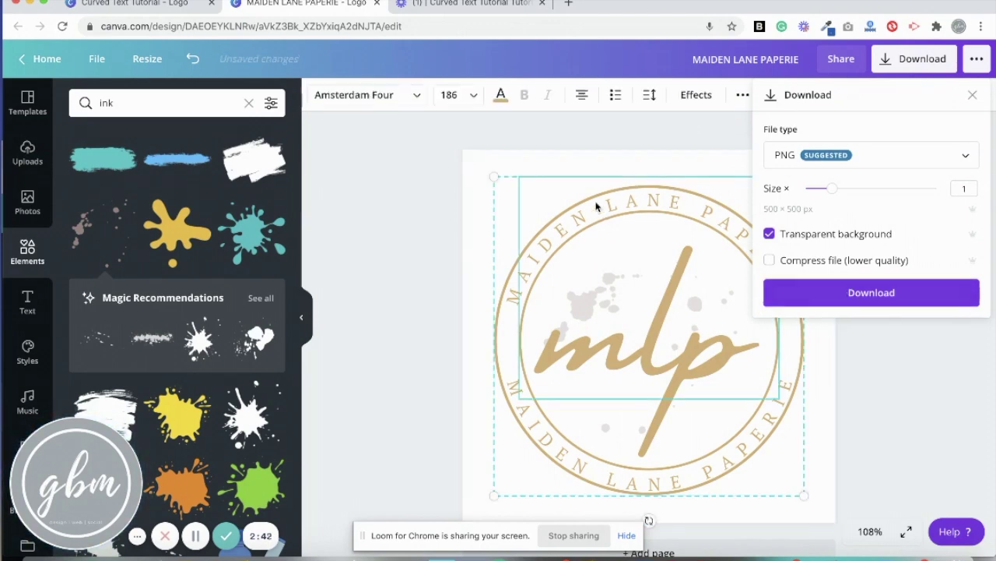
# - Switch to the Curved Text Tutorial design and examine the example curved-text logos on pages 1 to 3
pyautogui.click(133, 6)
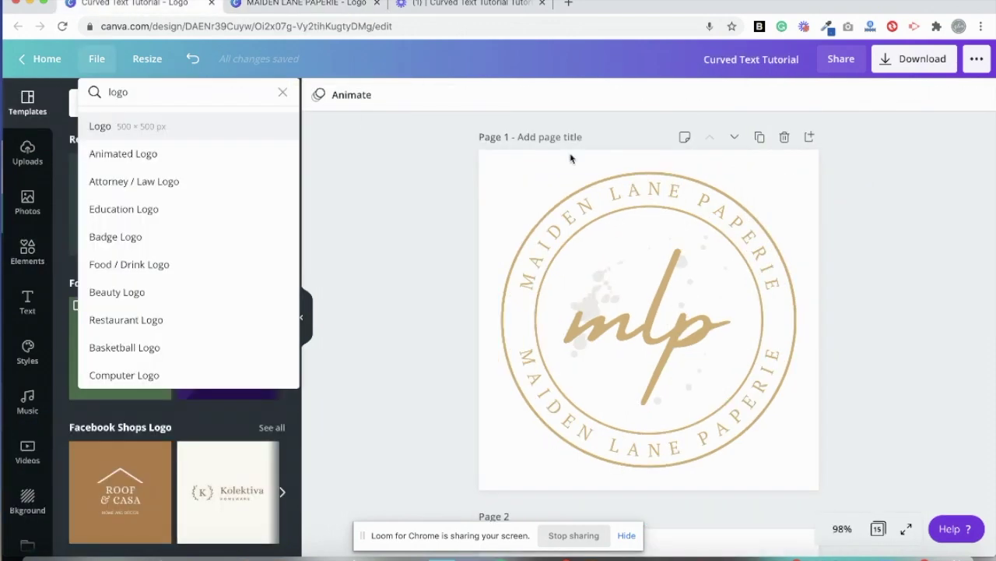
pyautogui.click(499, 184)
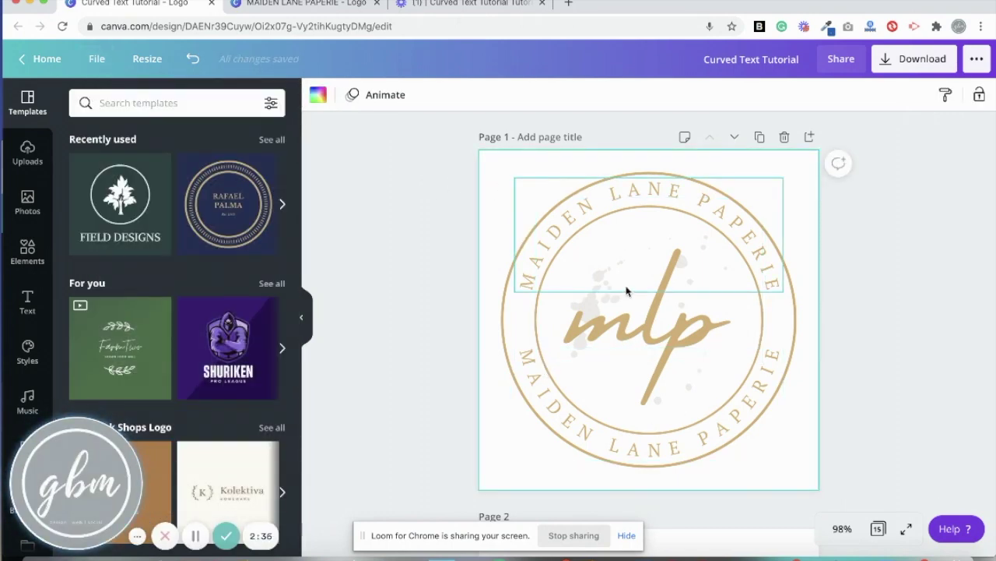
pyautogui.scroll(-5, 627, 289)
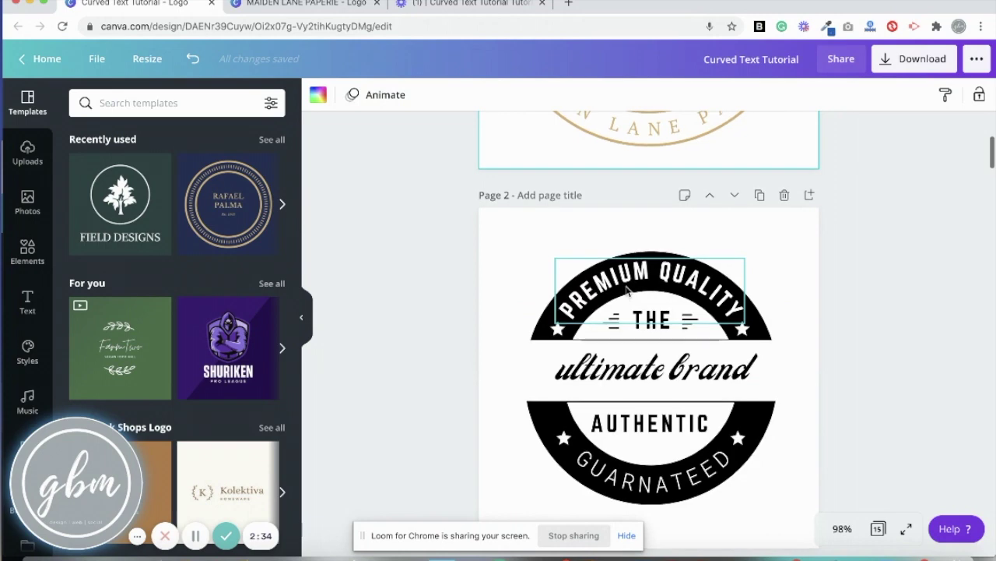
pyautogui.scroll(-5, 791, 280)
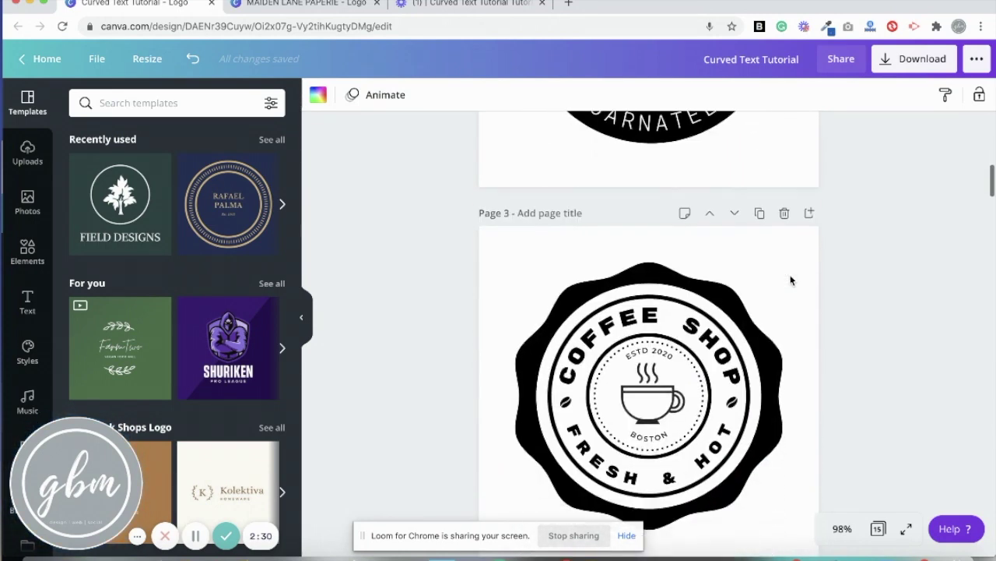
pyautogui.scroll(-2, 791, 280)
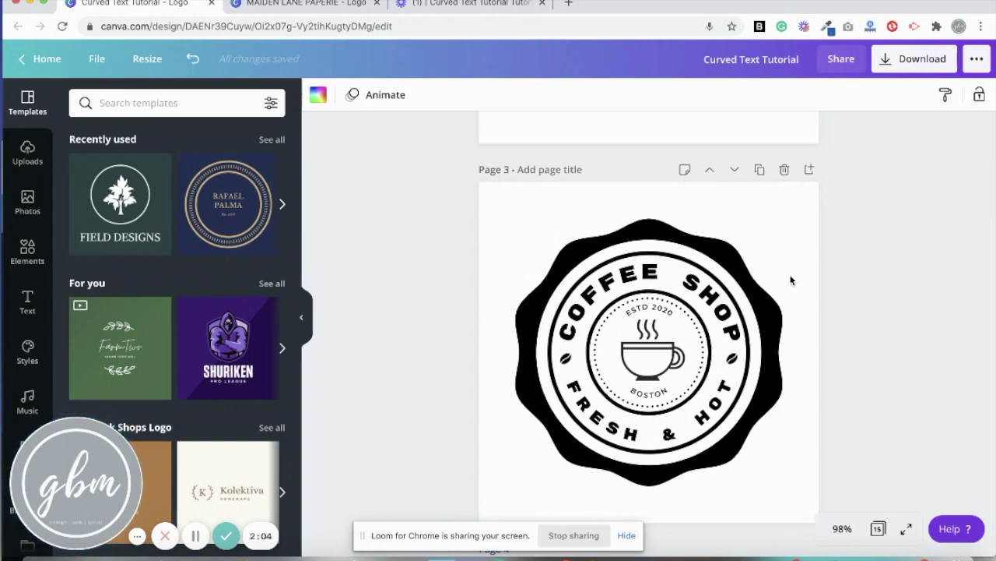
pyautogui.scroll(1, 791, 280)
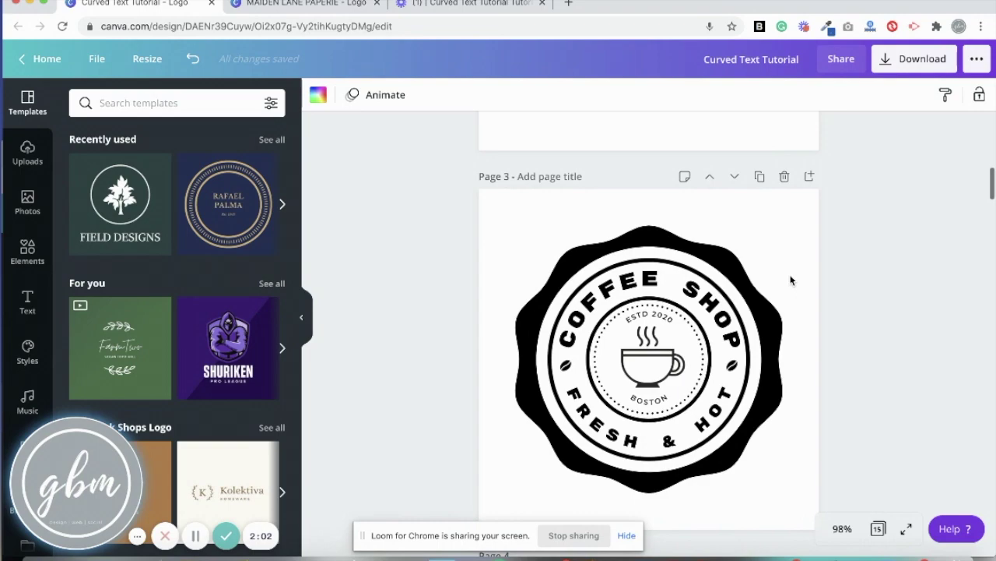